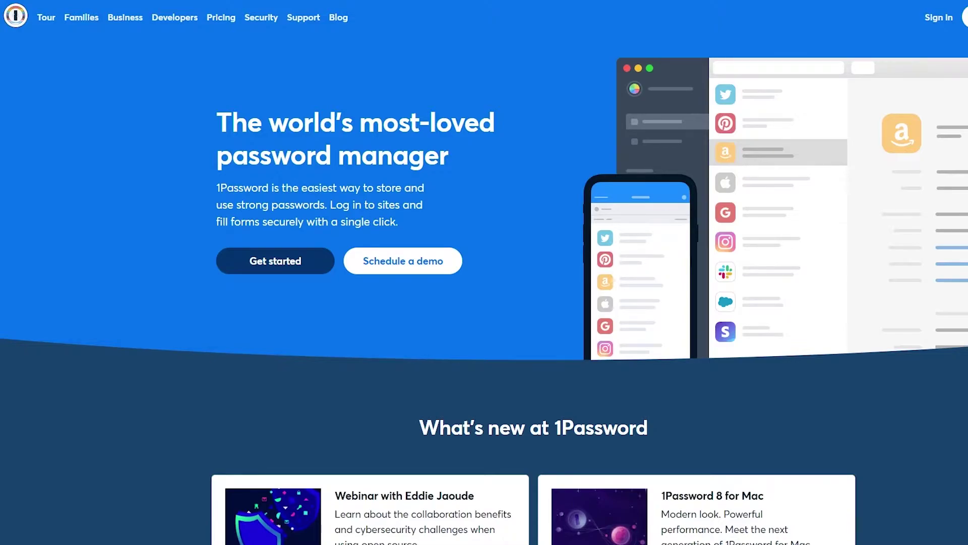
Scroll through the 1Password homepage and bring up the link menu for the Pricing navigation link.
{"action": "scroll", "coordinate": [536, 125], "scroll_direction": "down", "scroll_amount": 15}
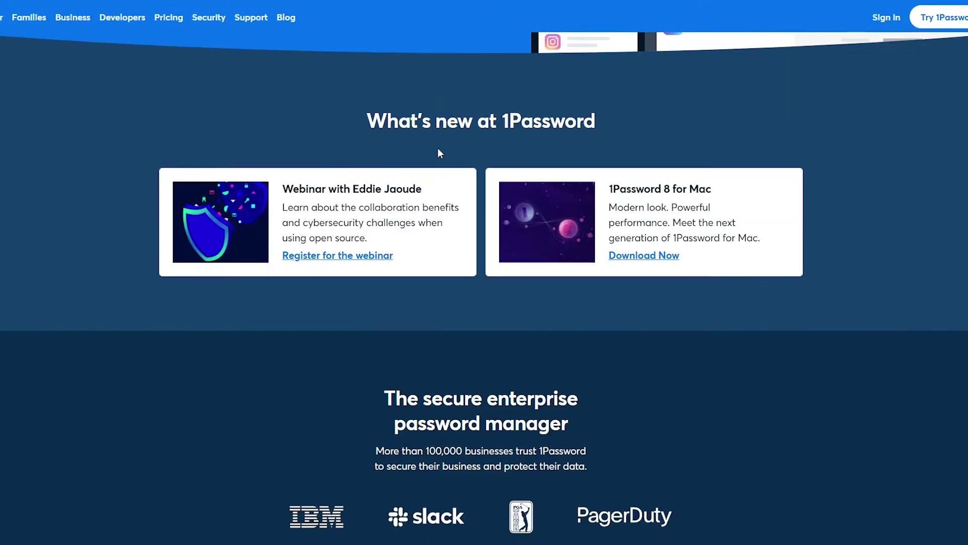
{"action": "scroll", "coordinate": [663, 122], "scroll_direction": "down", "scroll_amount": 8}
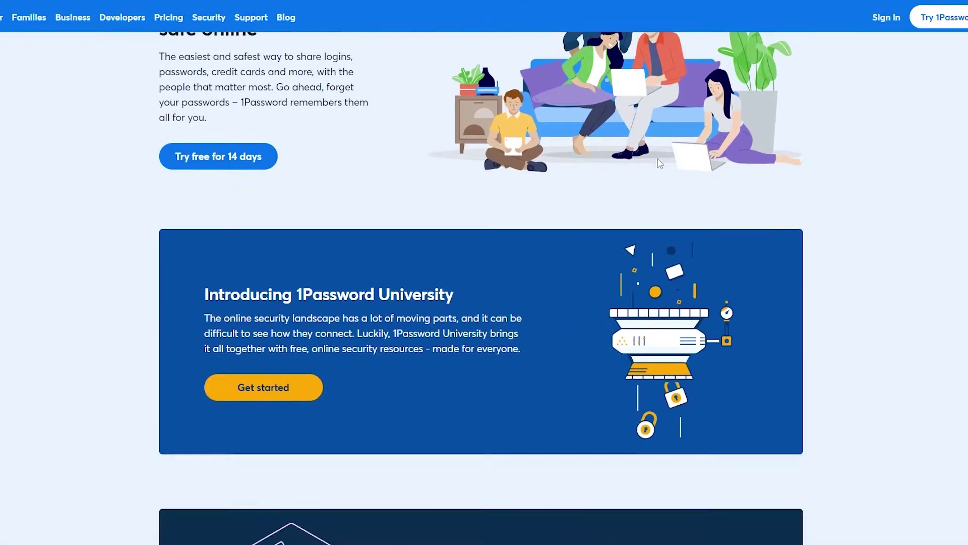
{"action": "scroll", "coordinate": [512, 241], "scroll_direction": "up", "scroll_amount": 10}
{"action": "scroll", "coordinate": [504, 252], "scroll_direction": "up", "scroll_amount": 10}
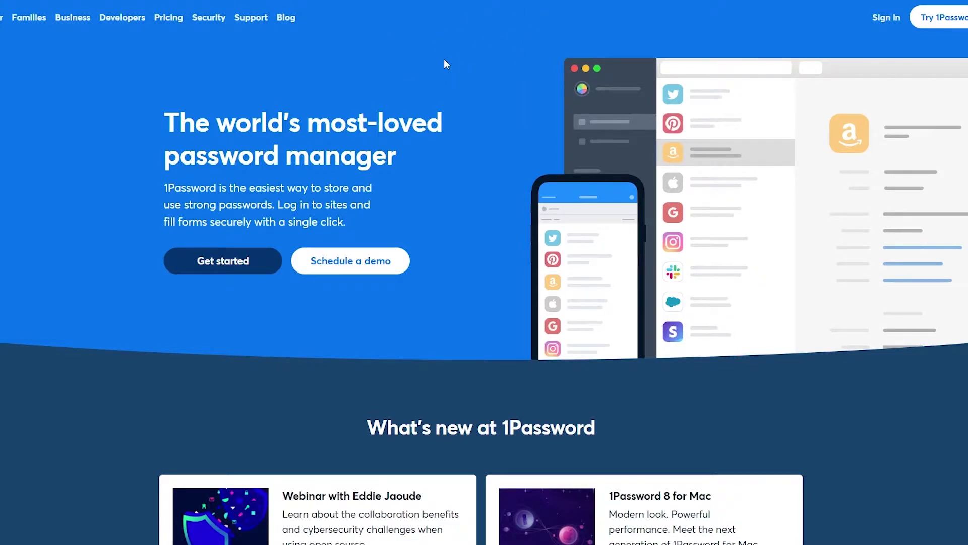
{"action": "right_click", "coordinate": [222, 19]}
Open Pricing in a new tab and compare Team & Business plans with Personal & Family ($2.99, $4.99).
{"action": "left_click", "coordinate": [246, 26]}
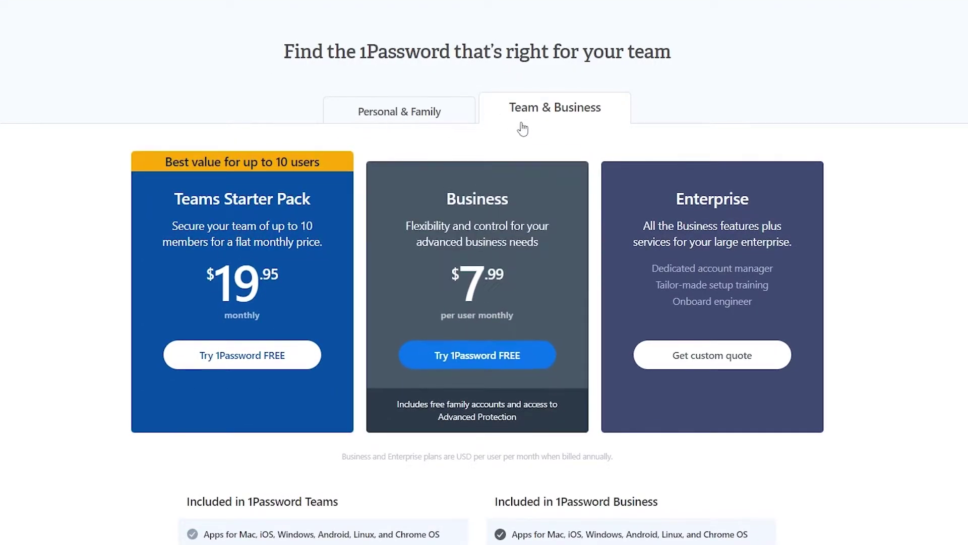
{"action": "left_click", "coordinate": [398, 112]}
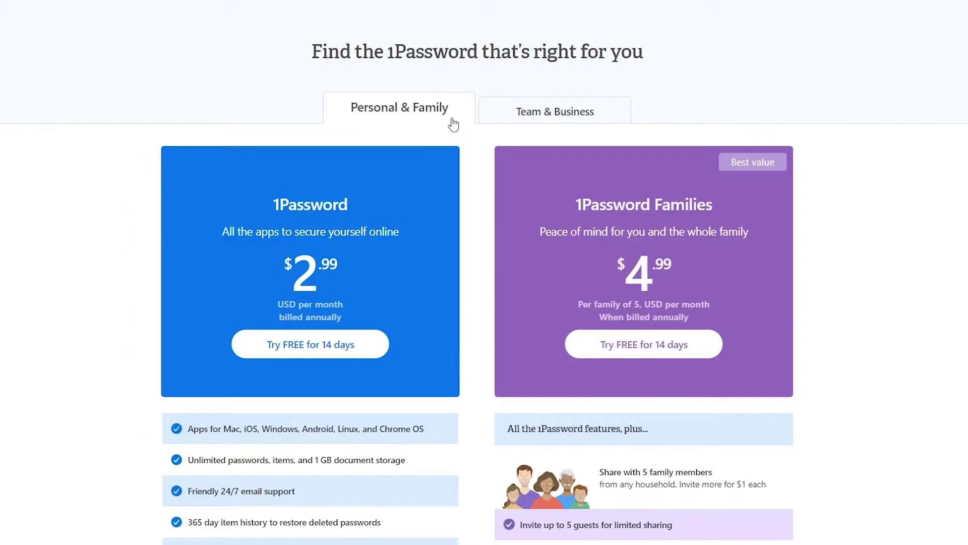
{"action": "left_click", "coordinate": [507, 108]}
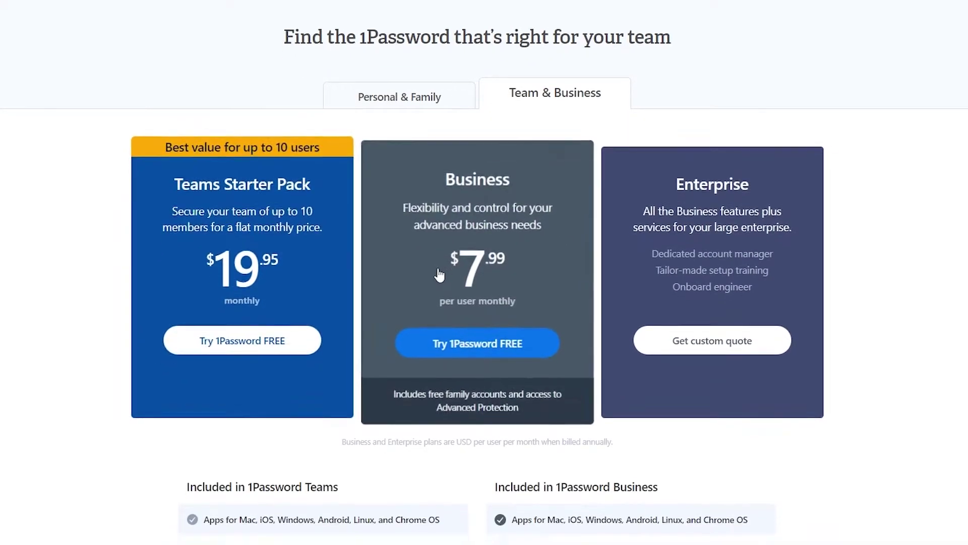
{"action": "scroll", "coordinate": [426, 63], "scroll_direction": "down", "scroll_amount": 1}
{"action": "left_click", "coordinate": [426, 59]}
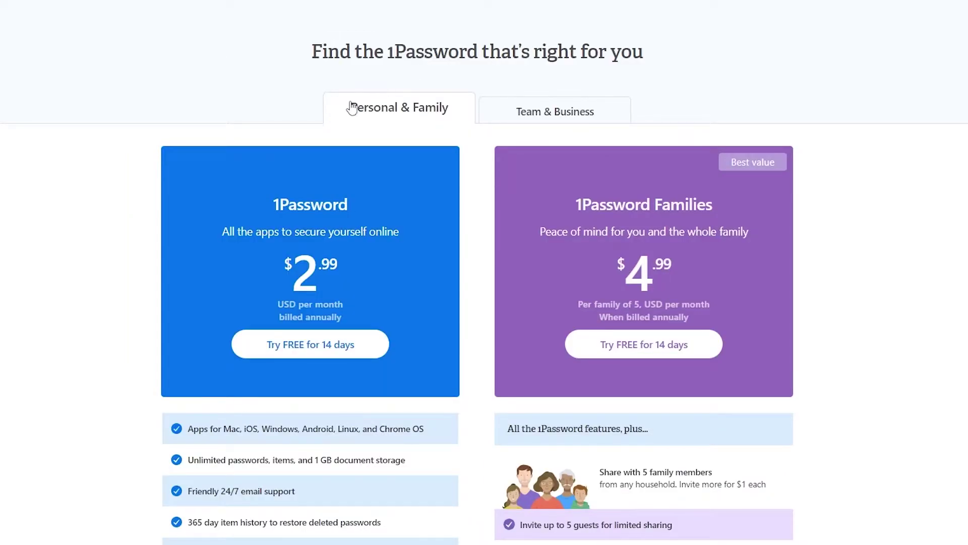
{"action": "scroll", "coordinate": [323, 216], "scroll_direction": "down", "scroll_amount": 3}
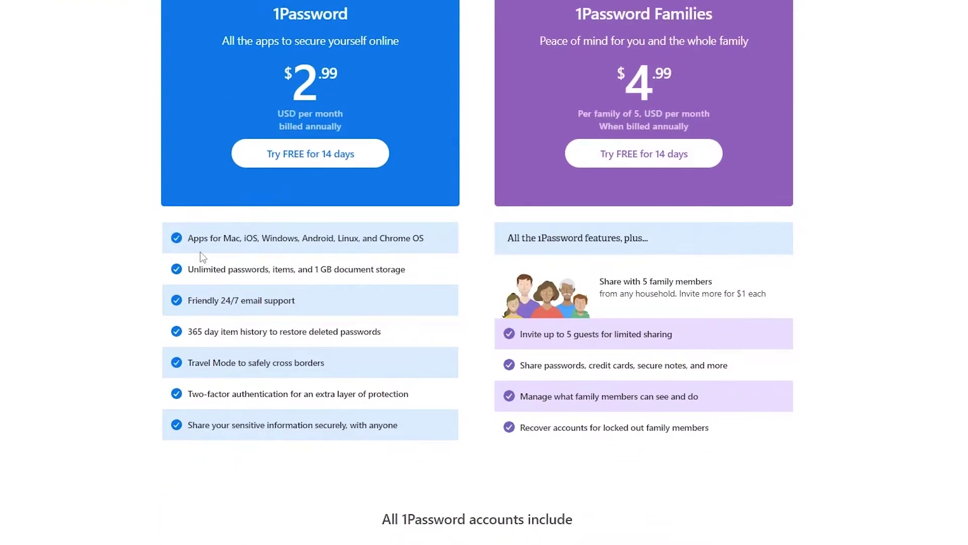
{"action": "scroll", "coordinate": [256, 219], "scroll_direction": "up", "scroll_amount": 1}
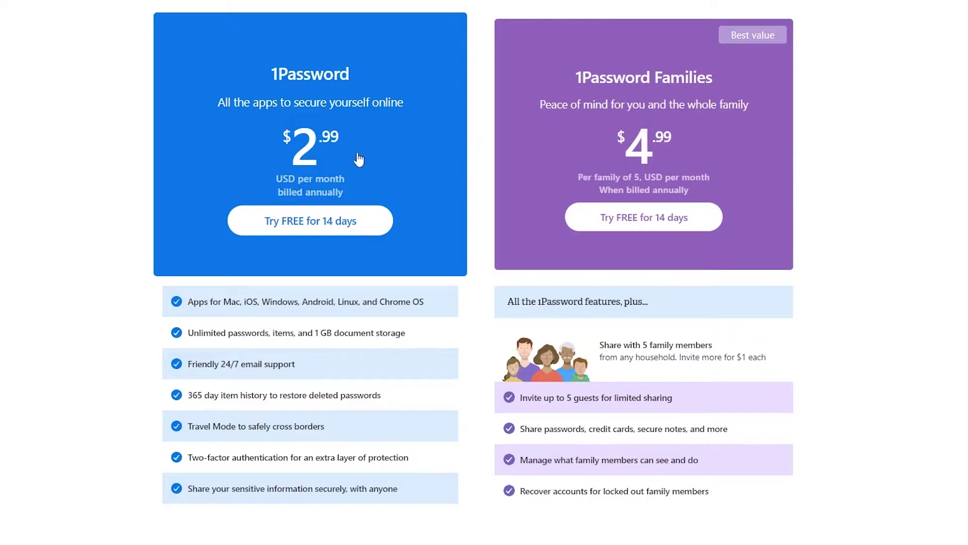
{"action": "scroll", "coordinate": [307, 214], "scroll_direction": "up", "scroll_amount": 1}
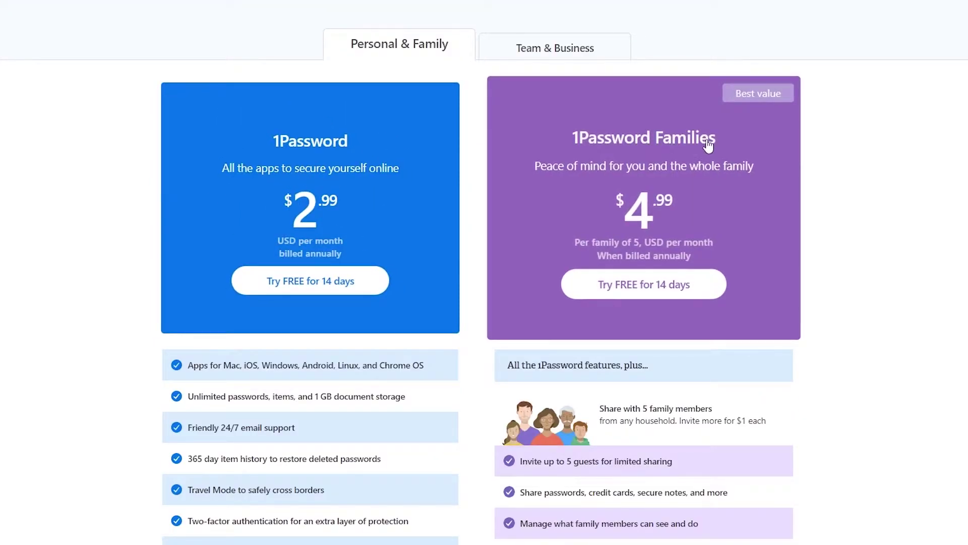
{"action": "scroll", "coordinate": [690, 177], "scroll_direction": "down", "scroll_amount": 2}
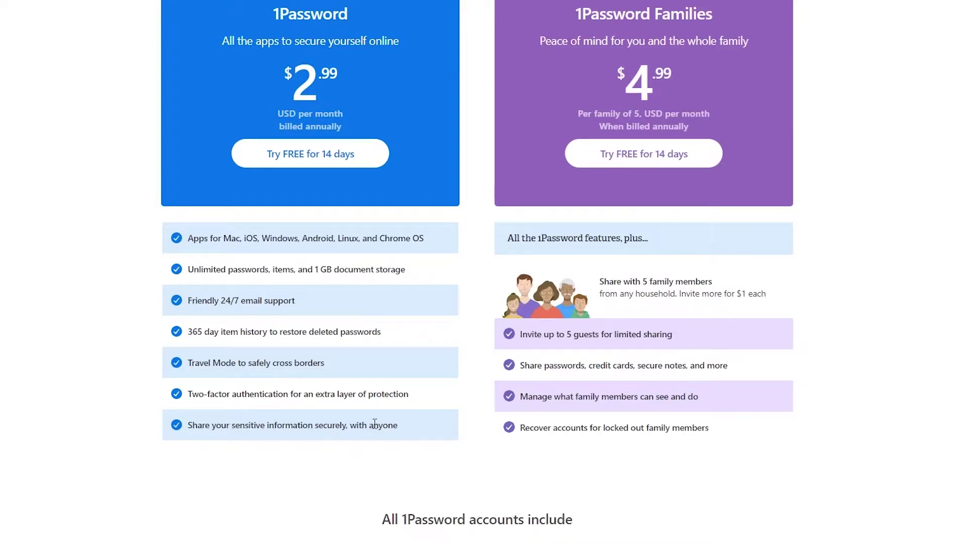
{"action": "scroll", "coordinate": [423, 438], "scroll_direction": "up", "scroll_amount": 3}
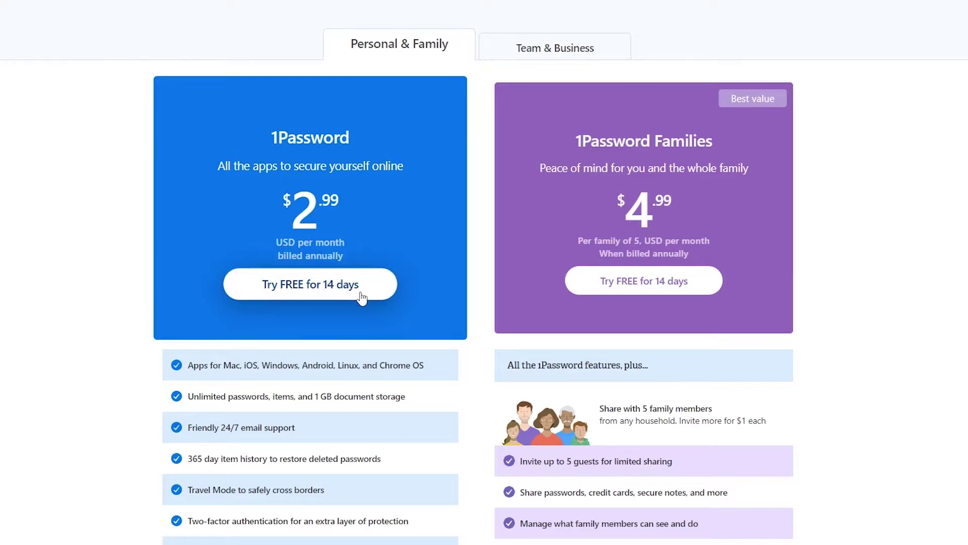
{"action": "scroll", "coordinate": [348, 295], "scroll_direction": "down", "scroll_amount": 1}
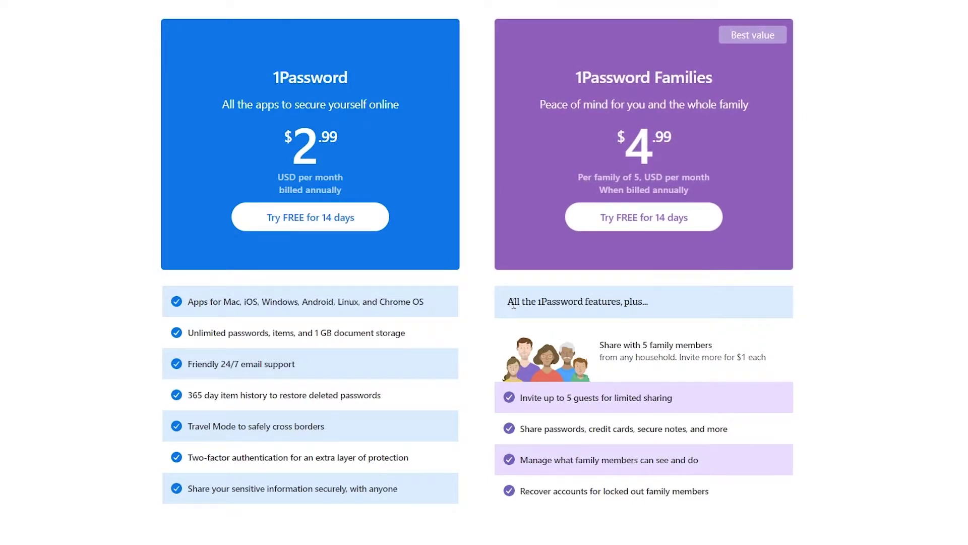
{"action": "scroll", "coordinate": [587, 308], "scroll_direction": "down", "scroll_amount": 1}
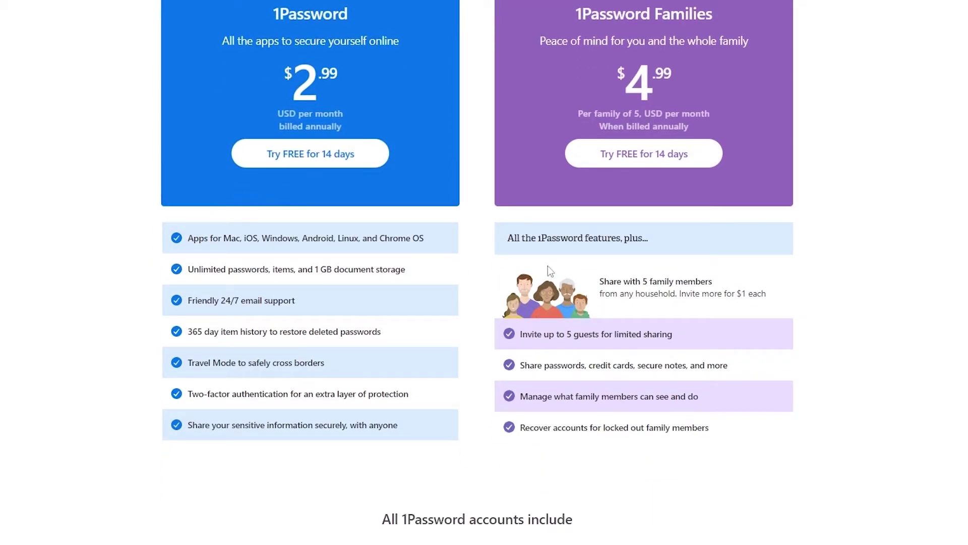
{"action": "scroll", "coordinate": [280, 294], "scroll_direction": "up", "scroll_amount": 1}
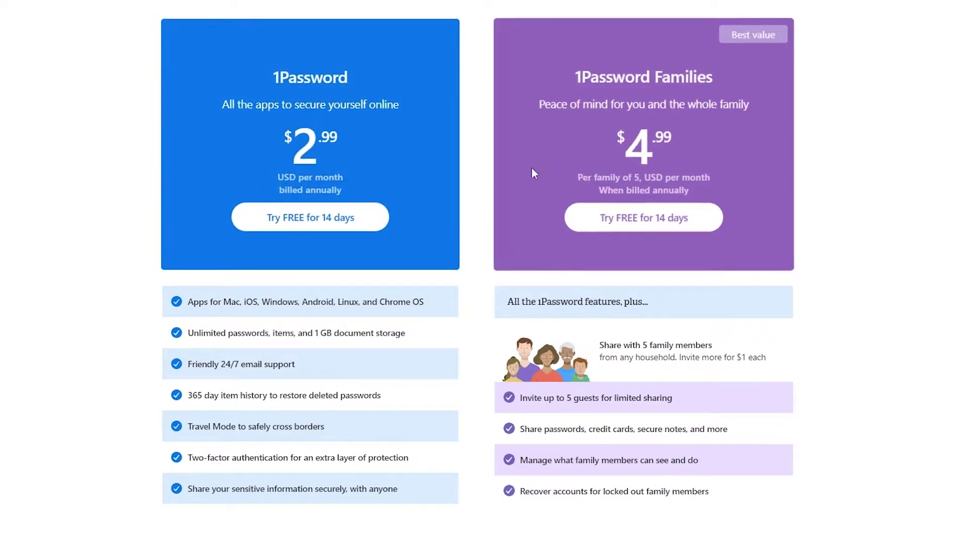
{"action": "scroll", "coordinate": [627, 287], "scroll_direction": "down", "scroll_amount": 1}
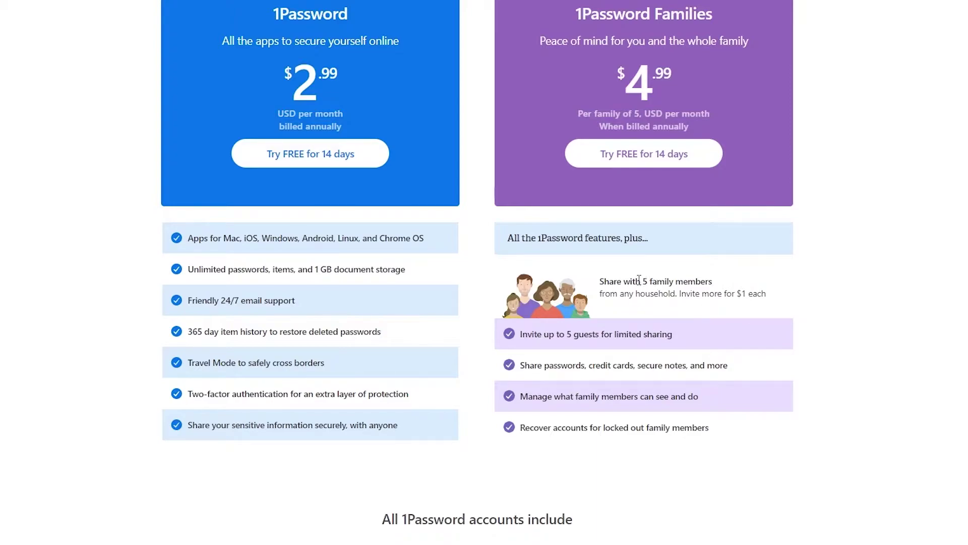
{"action": "left_click_drag", "start_coordinate": [641, 281], "coordinate": [649, 281]}
{"action": "left_click_drag", "start_coordinate": [742, 295], "coordinate": [747, 295]}
{"action": "left_click_drag", "start_coordinate": [528, 334], "coordinate": [696, 334]}
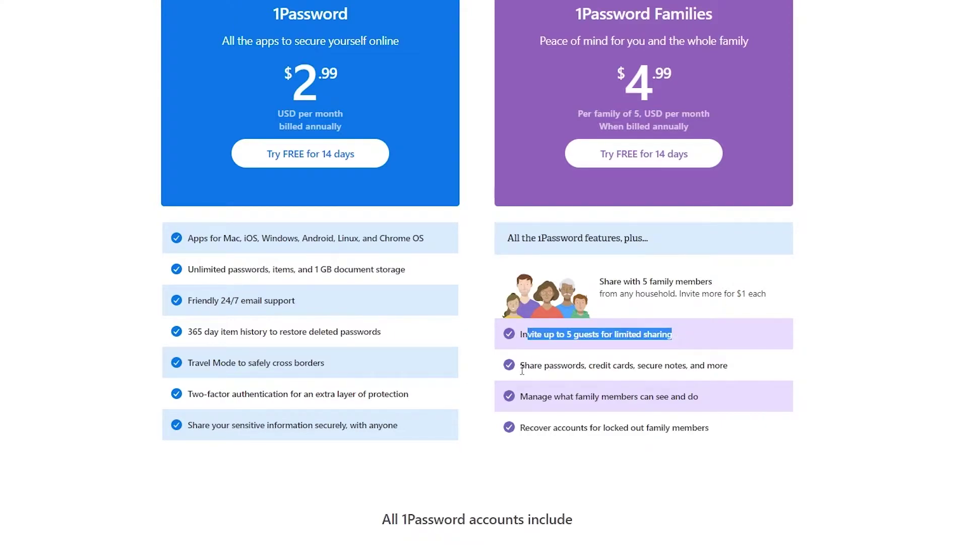
{"action": "left_click_drag", "start_coordinate": [523, 371], "coordinate": [747, 373]}
{"action": "left_click_drag", "start_coordinate": [504, 406], "coordinate": [730, 400]}
{"action": "left_click_drag", "start_coordinate": [521, 427], "coordinate": [747, 420]}
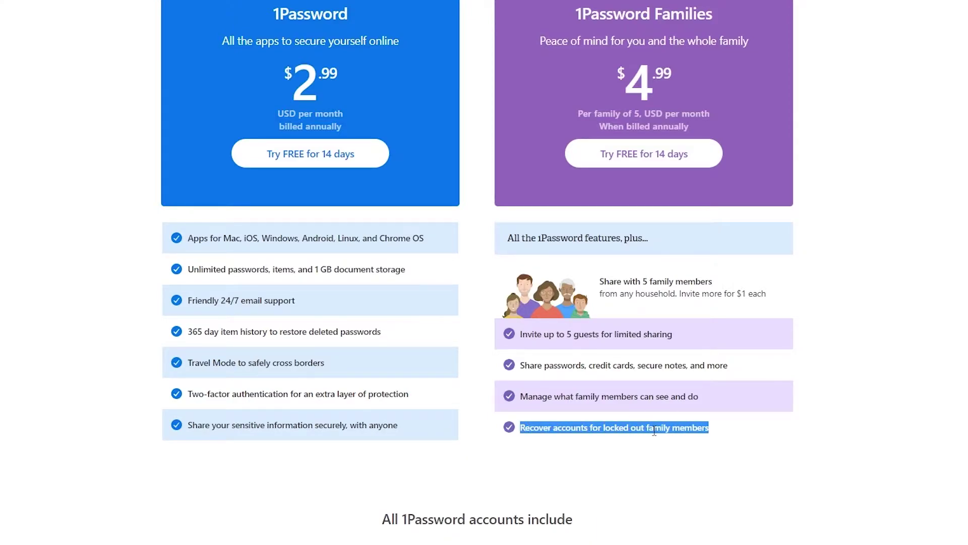
{"action": "left_click", "coordinate": [558, 427]}
{"action": "scroll", "coordinate": [443, 328], "scroll_direction": "up", "scroll_amount": 3}
{"action": "scroll", "coordinate": [346, 438], "scroll_direction": "down", "scroll_amount": 5}
{"action": "scroll", "coordinate": [346, 439], "scroll_direction": "up", "scroll_amount": 3}
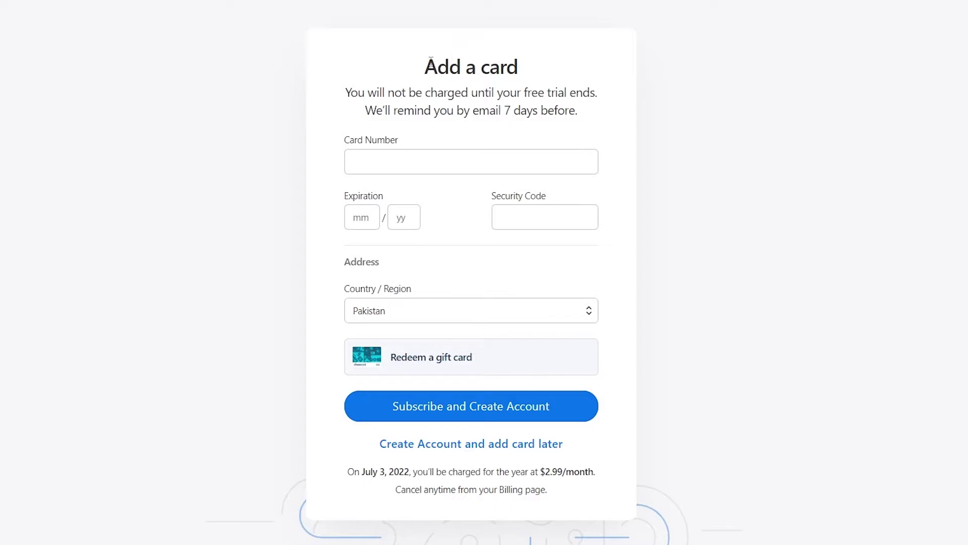
Highlight the Add a card and Save your Emergency Kit headings, then clear the highlight.
{"action": "left_click_drag", "start_coordinate": [421, 69], "coordinate": [525, 68]}
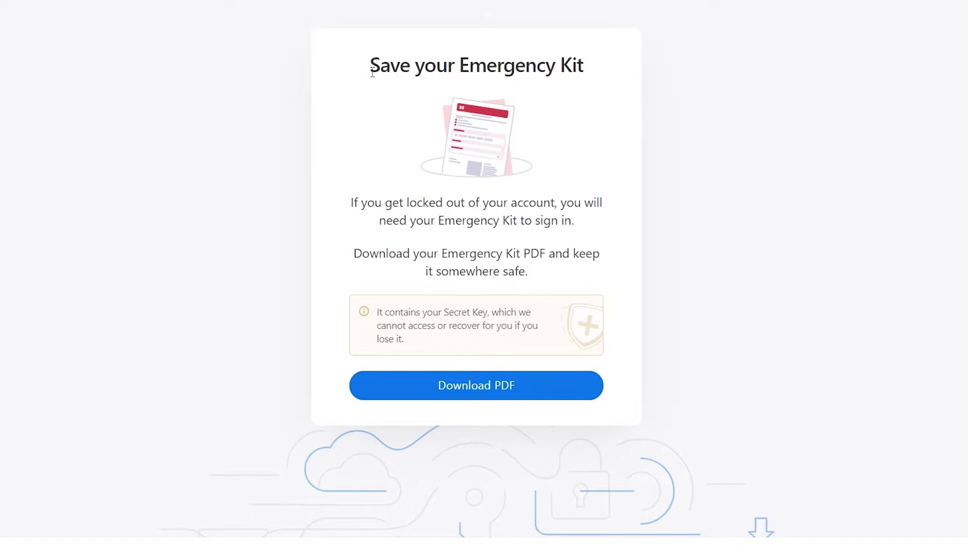
{"action": "left_click_drag", "start_coordinate": [372, 73], "coordinate": [620, 80]}
{"action": "left_click", "coordinate": [652, 130]}
Download the Emergency Kit PDF from the Save your Emergency Kit page.
{"action": "left_click", "coordinate": [483, 386]}
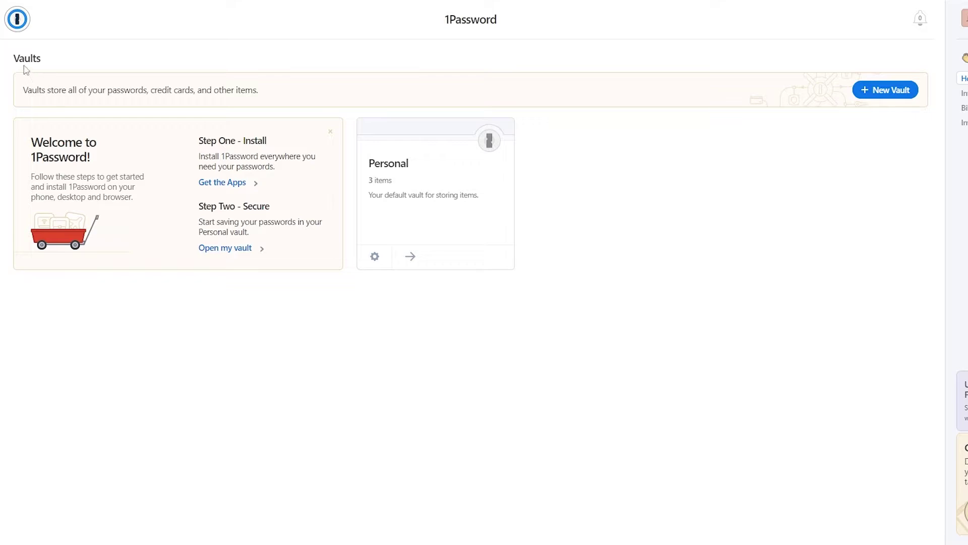
Highlight the Vaults heading, its description, and the Step One - Install and Step Two - Secure headings.
{"action": "left_click_drag", "start_coordinate": [13, 59], "coordinate": [63, 61]}
{"action": "left_click_drag", "start_coordinate": [23, 90], "coordinate": [257, 89]}
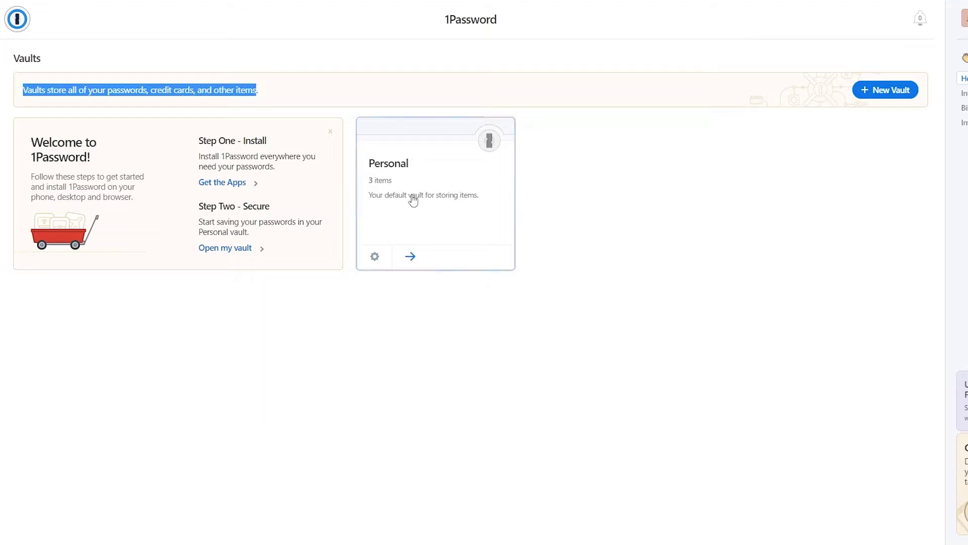
{"action": "left_click_drag", "start_coordinate": [204, 142], "coordinate": [269, 144]}
{"action": "left_click_drag", "start_coordinate": [199, 141], "coordinate": [279, 141]}
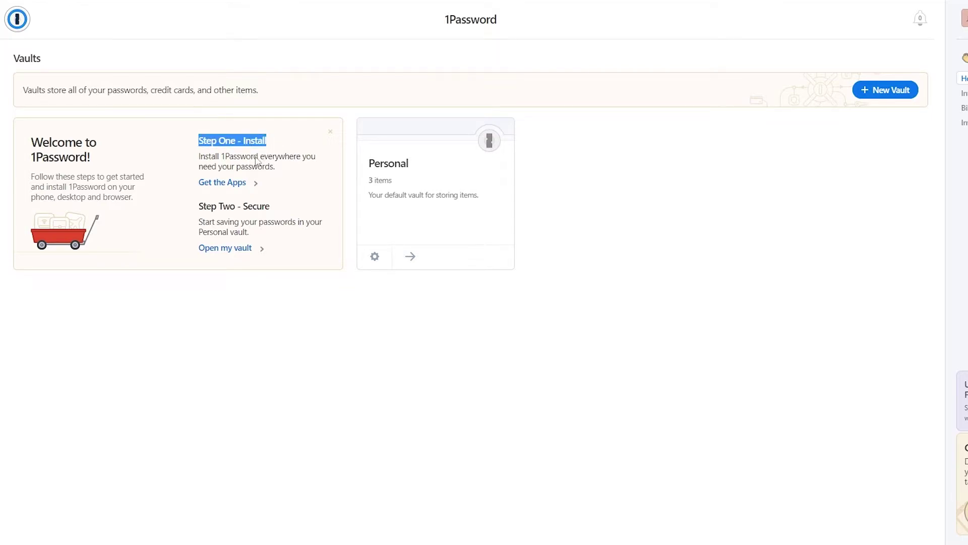
{"action": "left_click_drag", "start_coordinate": [225, 157], "coordinate": [286, 161]}
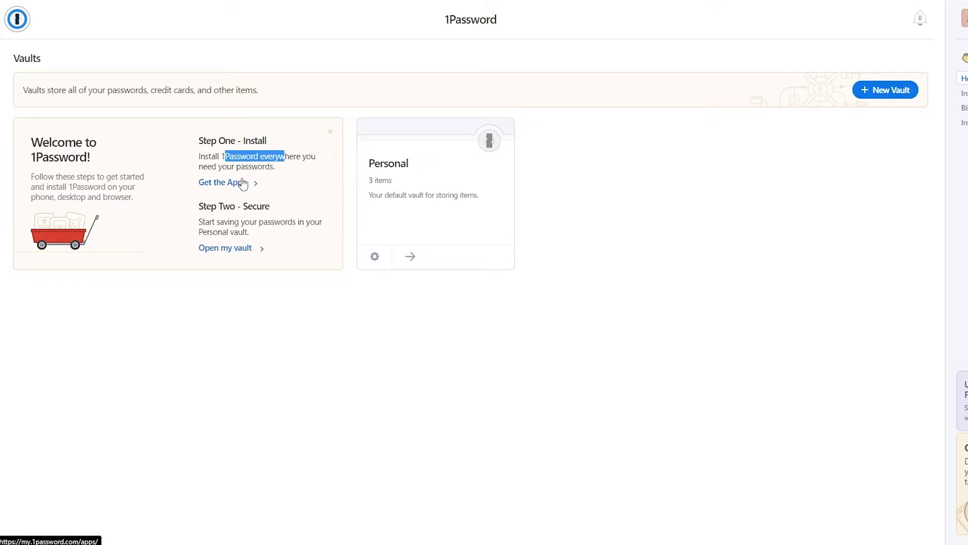
{"action": "left_click", "coordinate": [242, 351]}
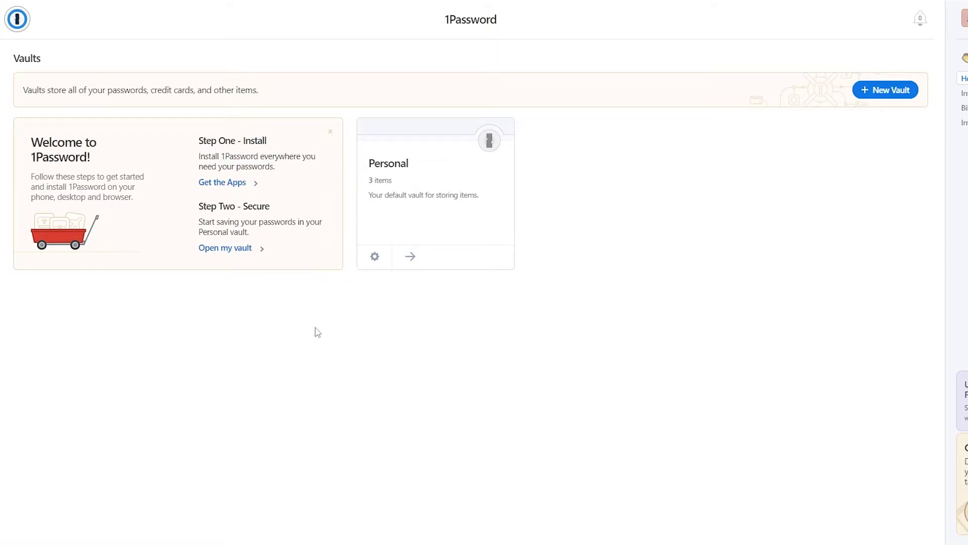
{"action": "left_click_drag", "start_coordinate": [200, 207], "coordinate": [270, 214]}
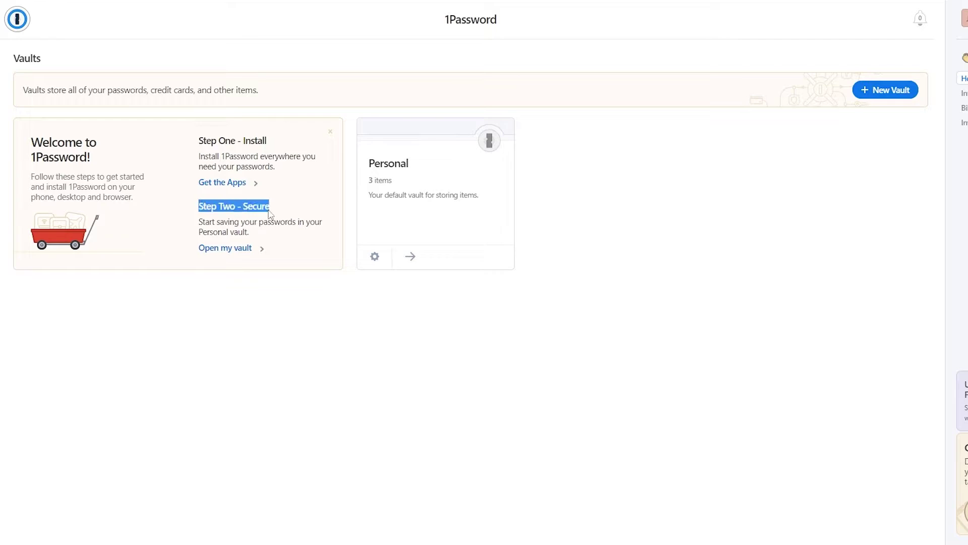
{"action": "left_click", "coordinate": [266, 326]}
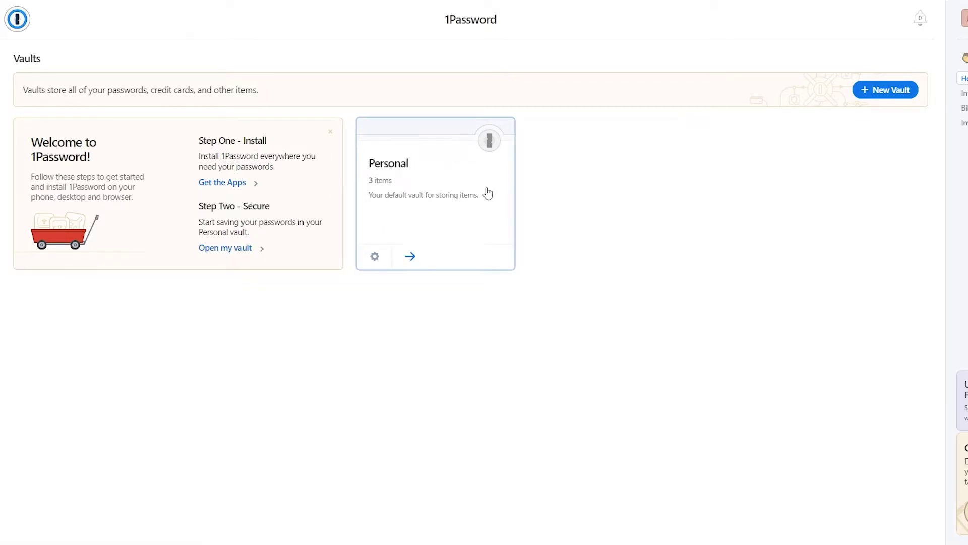
Open the Personal vault and browse its Favorites, Watchtower, Logins and Secure Notes sections.
{"action": "left_click", "coordinate": [463, 146]}
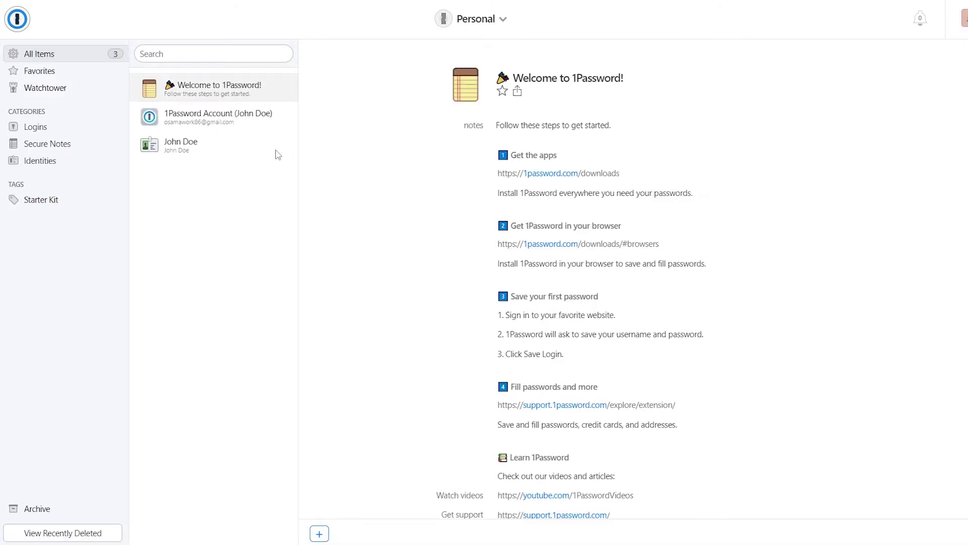
{"action": "scroll", "coordinate": [489, 262], "scroll_direction": "down", "scroll_amount": 4}
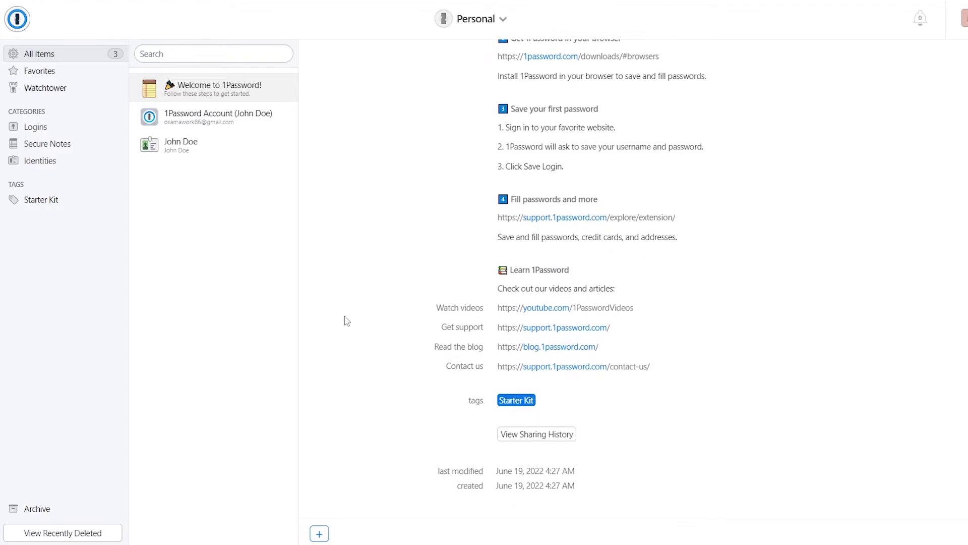
{"action": "left_click", "coordinate": [41, 74]}
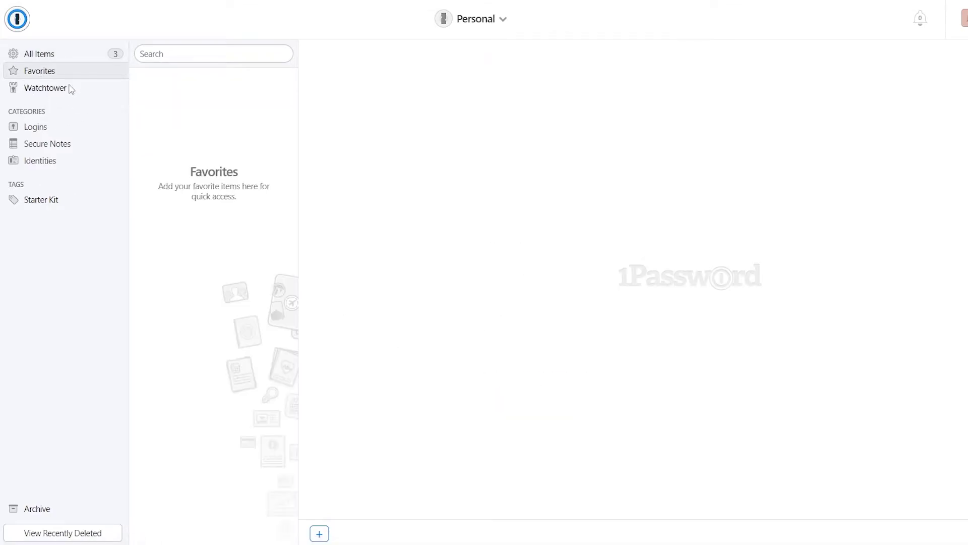
{"action": "left_click", "coordinate": [56, 90]}
{"action": "left_click", "coordinate": [44, 230]}
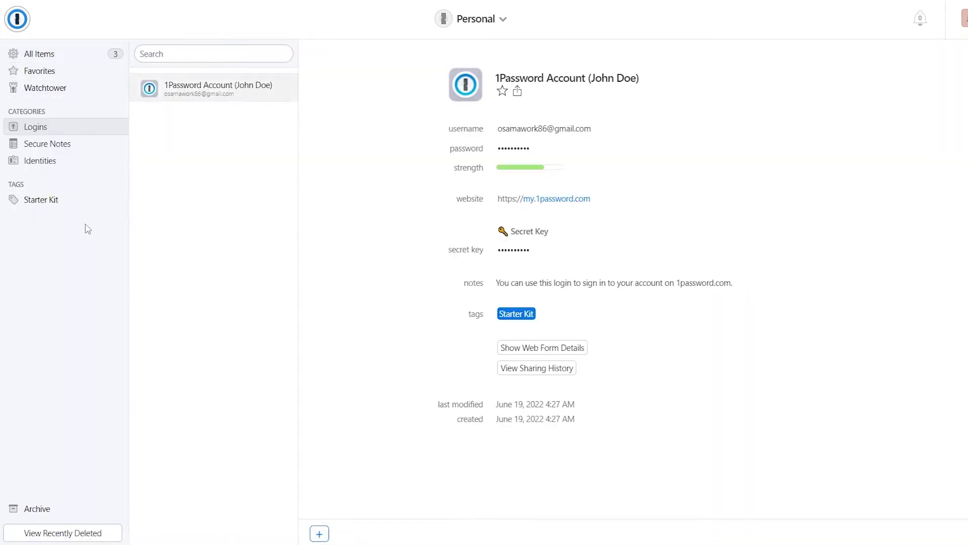
{"action": "left_click", "coordinate": [39, 144]}
{"action": "key", "text": "Down"}
{"action": "key", "text": "Up"}
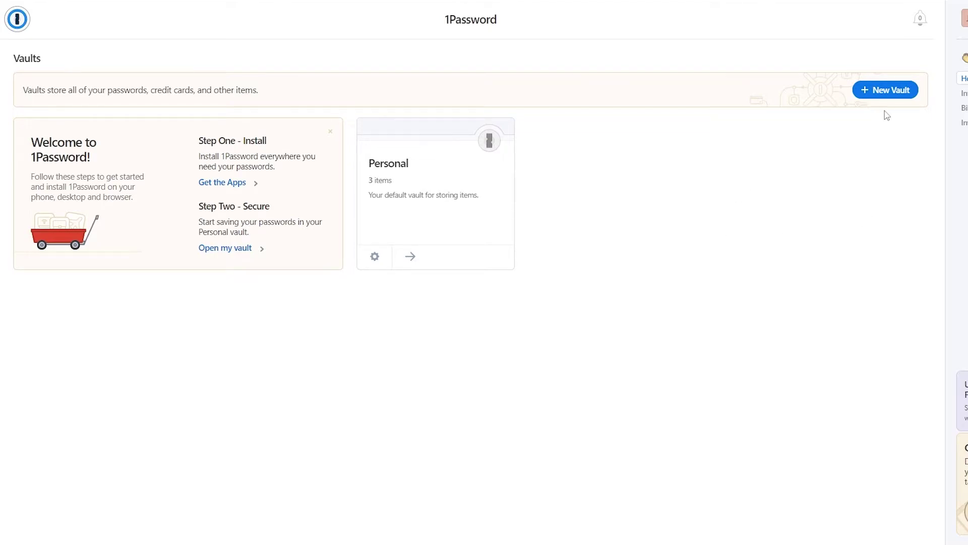
Create a vault named 'Passwords' described as 'This is a Vault and it contains all of my passwords'.
{"action": "left_click", "coordinate": [883, 92]}
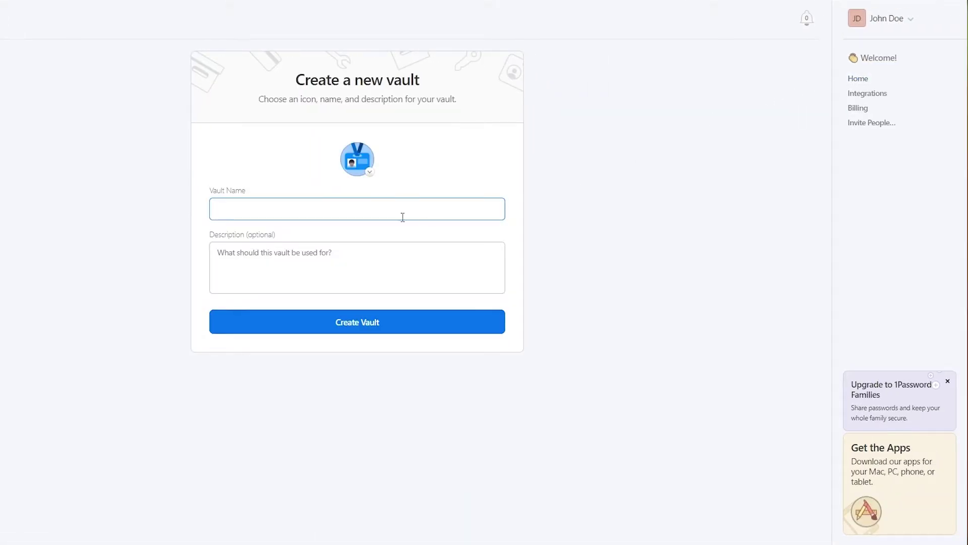
{"action": "left_click_drag", "start_coordinate": [210, 192], "coordinate": [240, 196]}
{"action": "left_click", "coordinate": [262, 203]}
{"action": "type", "text": "Passwords"}
{"action": "left_click", "coordinate": [250, 272]}
{"action": "type", "text": "T"}
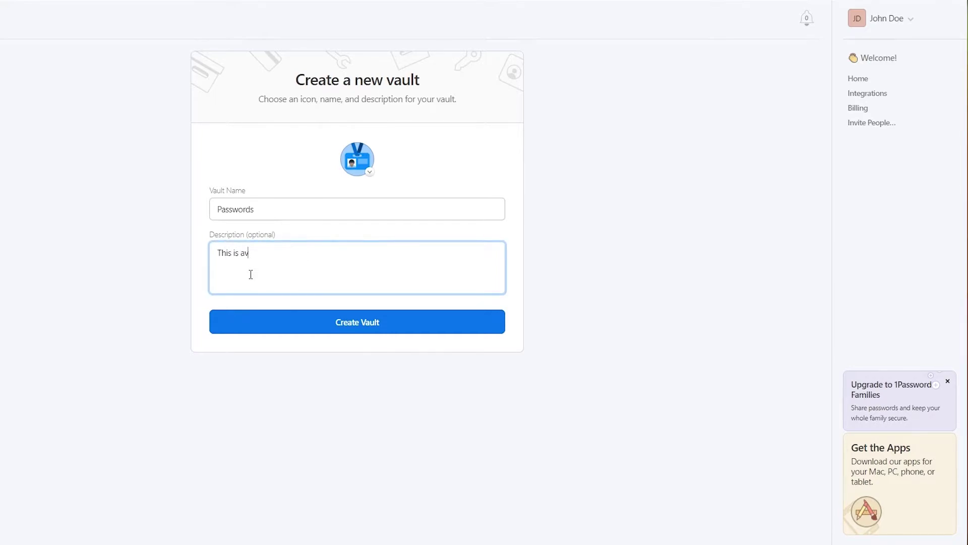
{"action": "type", "text": "his is a Vault and it contains all of my passwords"}
{"action": "left_click", "coordinate": [355, 322]}
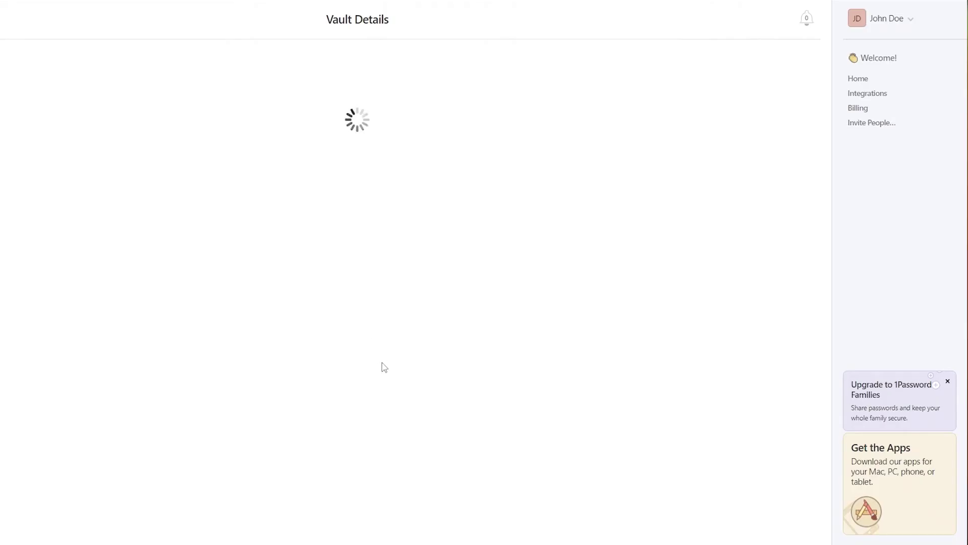
Inspect the new vault's extra actions and edit form without changes, then open its item list.
{"action": "left_click_drag", "start_coordinate": [331, 151], "coordinate": [401, 169]}
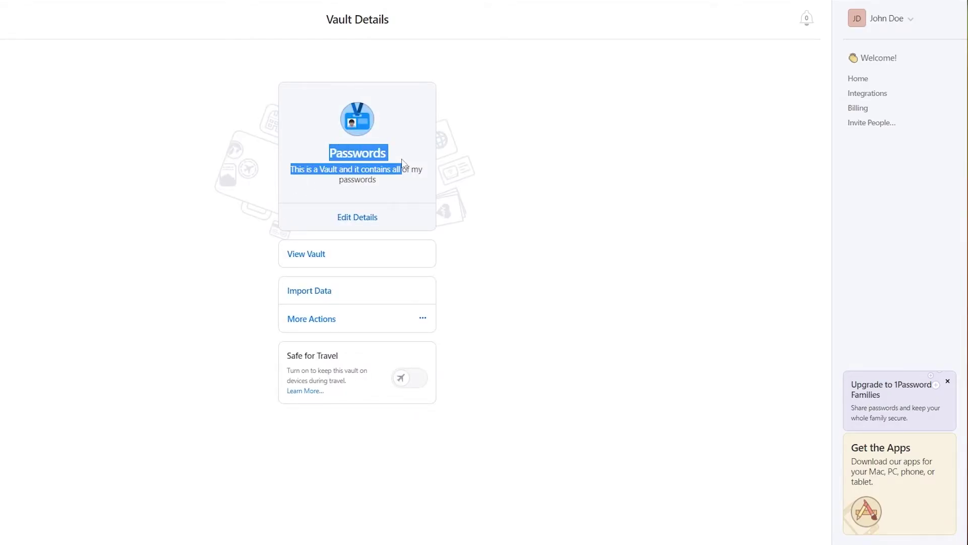
{"action": "left_click", "coordinate": [652, 223]}
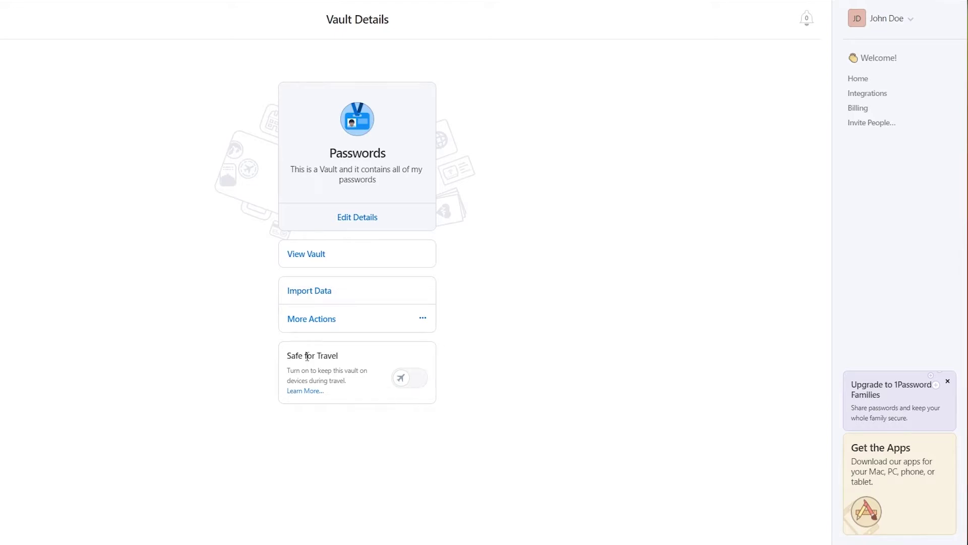
{"action": "left_click", "coordinate": [420, 318]}
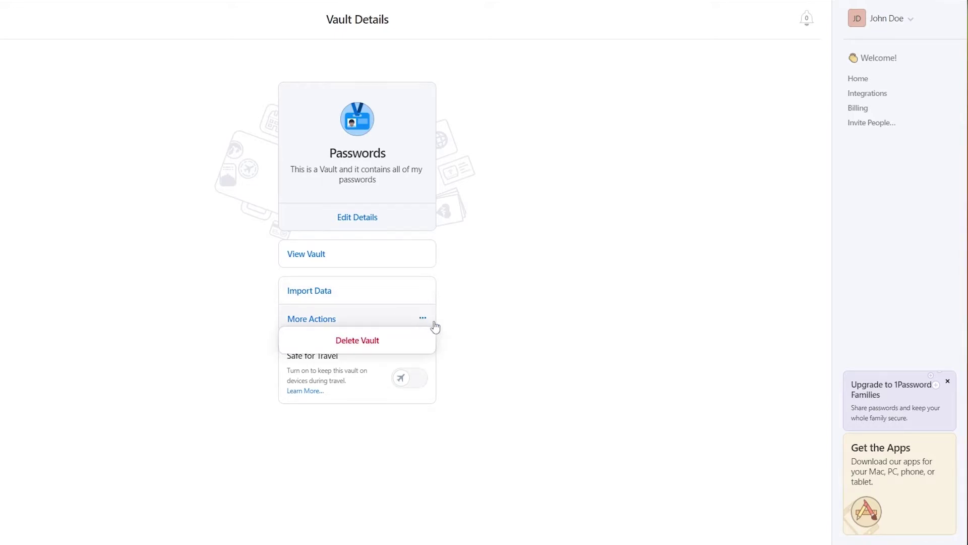
{"action": "left_click", "coordinate": [419, 319]}
{"action": "left_click", "coordinate": [419, 319]}
{"action": "left_click", "coordinate": [498, 326]}
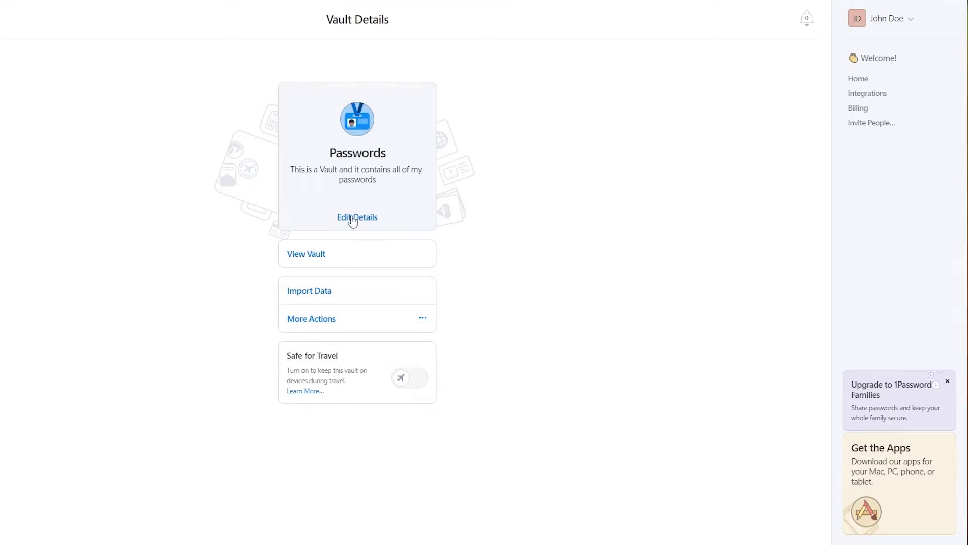
{"action": "left_click", "coordinate": [353, 219]}
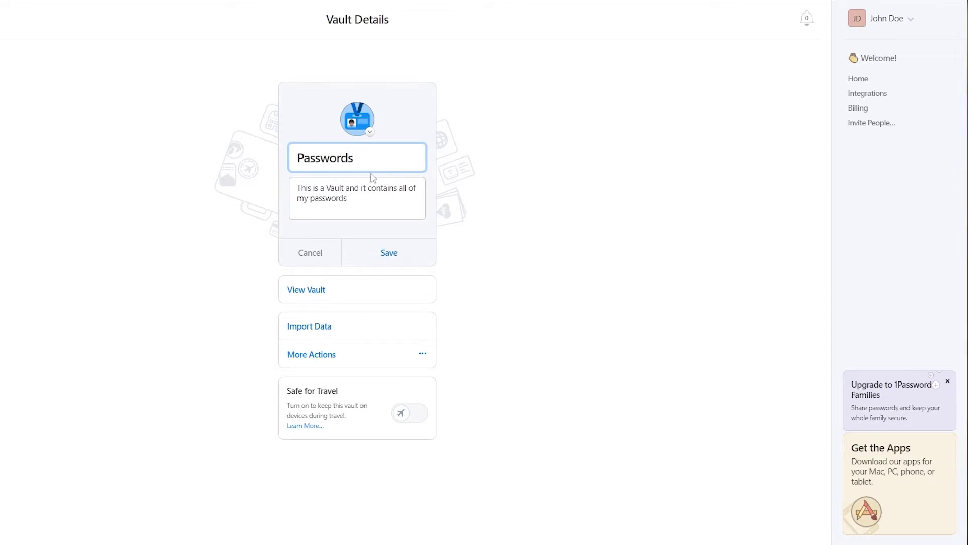
{"action": "left_click", "coordinate": [319, 253]}
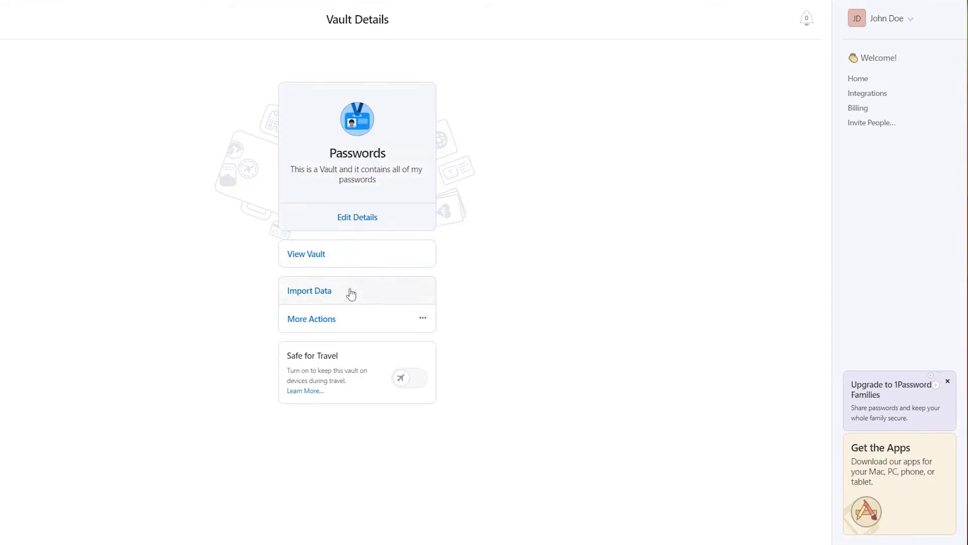
{"action": "left_click", "coordinate": [346, 259]}
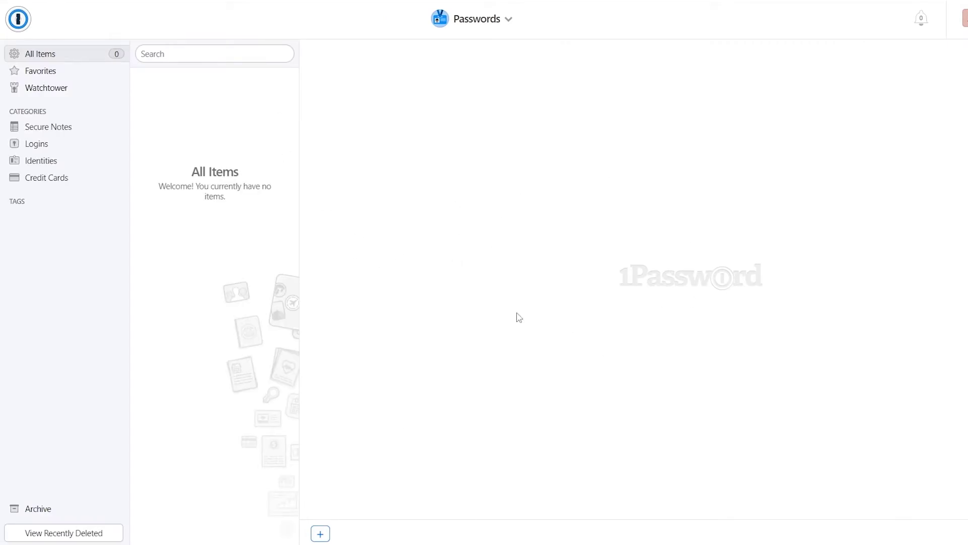
Check the empty Credit Cards, Identities, Logins and Secure Notes categories of the Passwords vault.
{"action": "right_click", "coordinate": [450, 78]}
{"action": "key", "text": "Escape"}
{"action": "left_click", "coordinate": [56, 184]}
{"action": "left_click", "coordinate": [53, 164]}
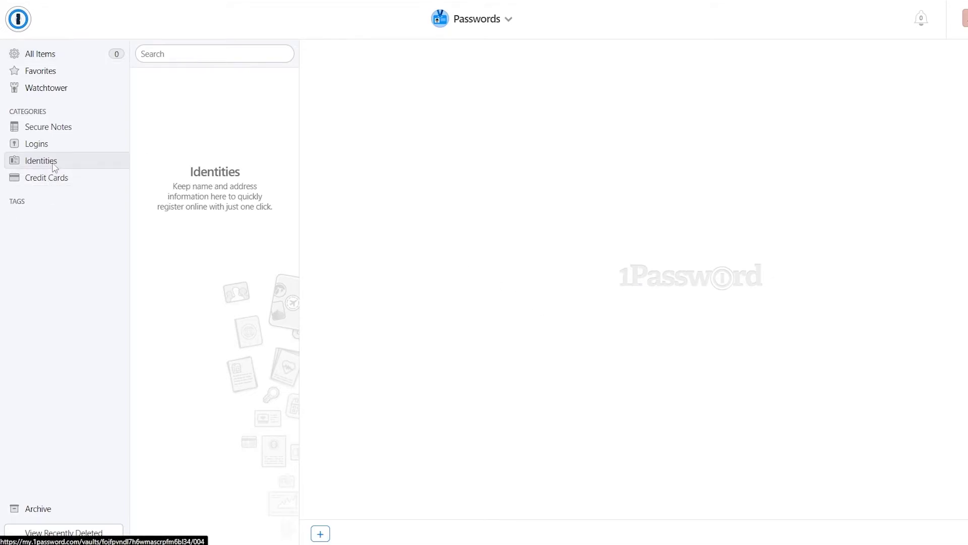
{"action": "left_click", "coordinate": [52, 149]}
{"action": "left_click", "coordinate": [59, 129]}
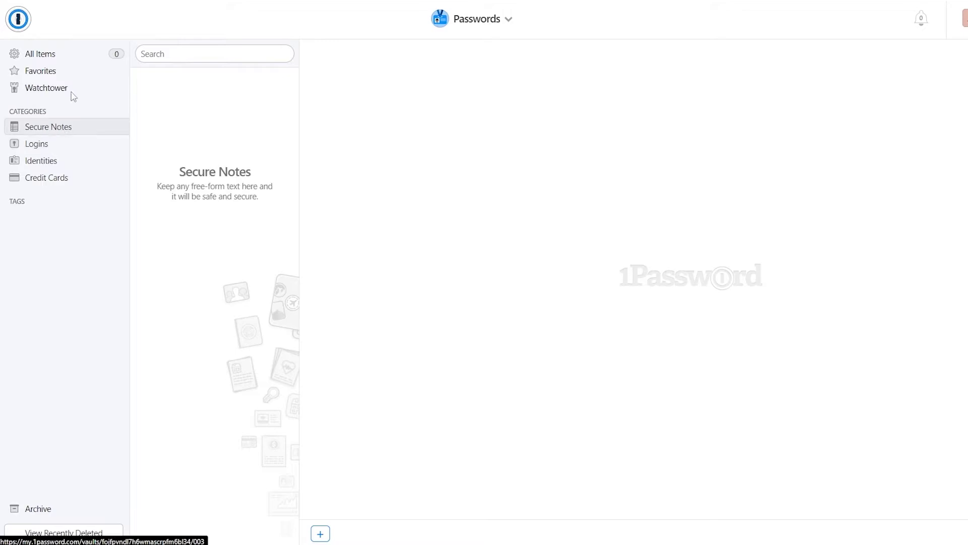
Review every Watchtower report, from password strength to expiring items, then return to the Vaults home.
{"action": "left_click", "coordinate": [71, 90]}
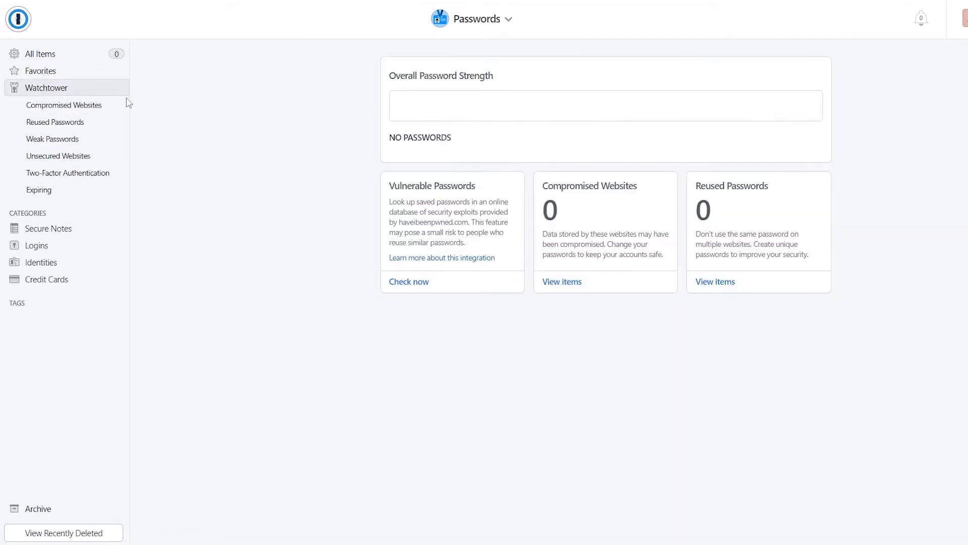
{"action": "left_click_drag", "start_coordinate": [391, 75], "coordinate": [570, 88]}
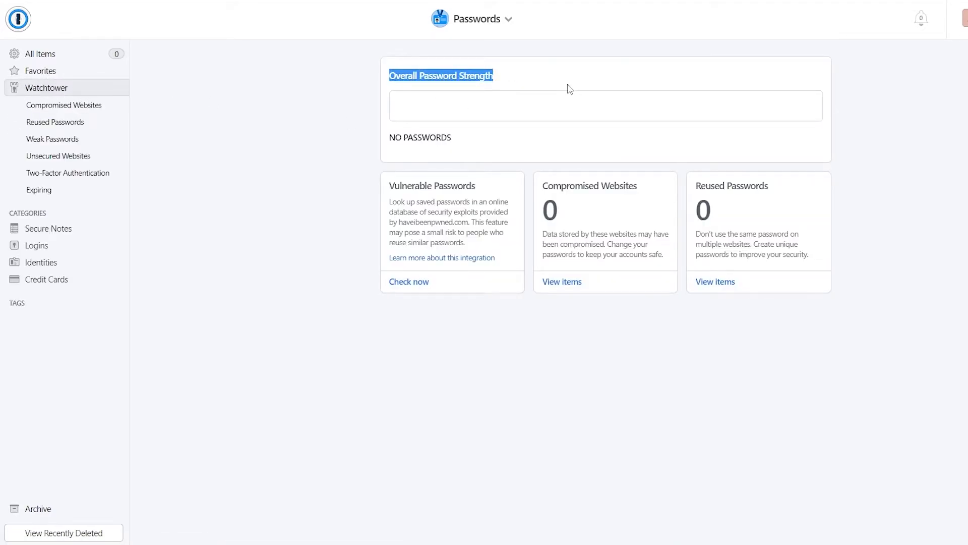
{"action": "left_click", "coordinate": [569, 89]}
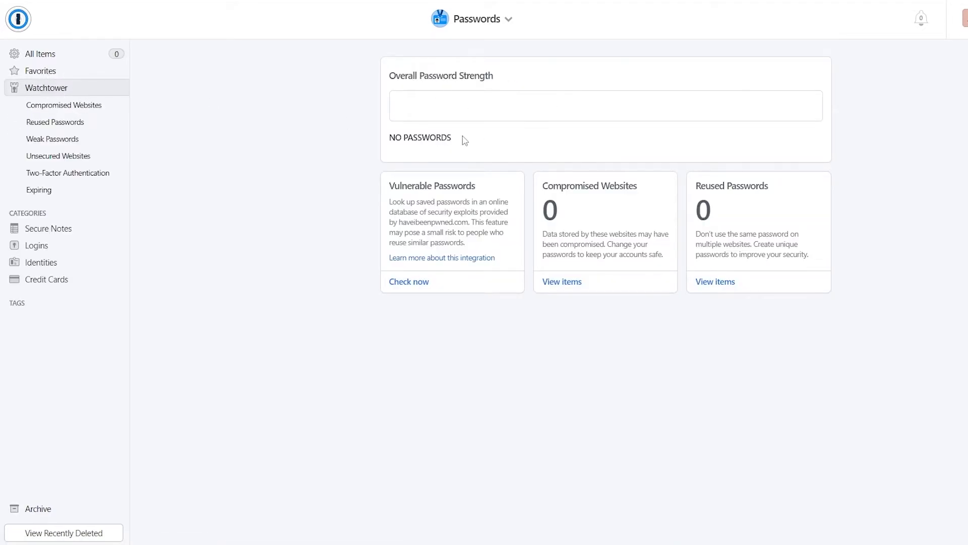
{"action": "left_click", "coordinate": [75, 107]}
{"action": "left_click", "coordinate": [73, 125]}
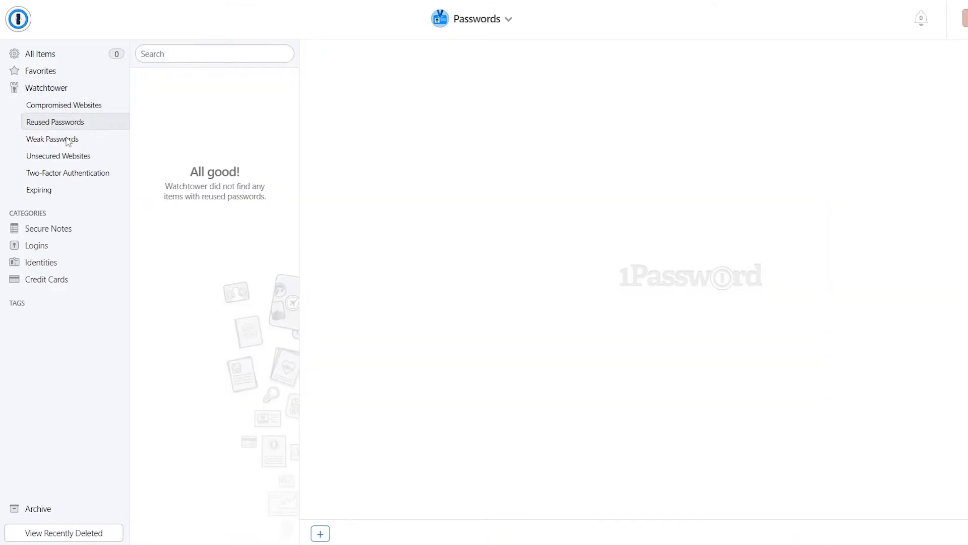
{"action": "left_click", "coordinate": [69, 142]}
{"action": "left_click", "coordinate": [70, 162]}
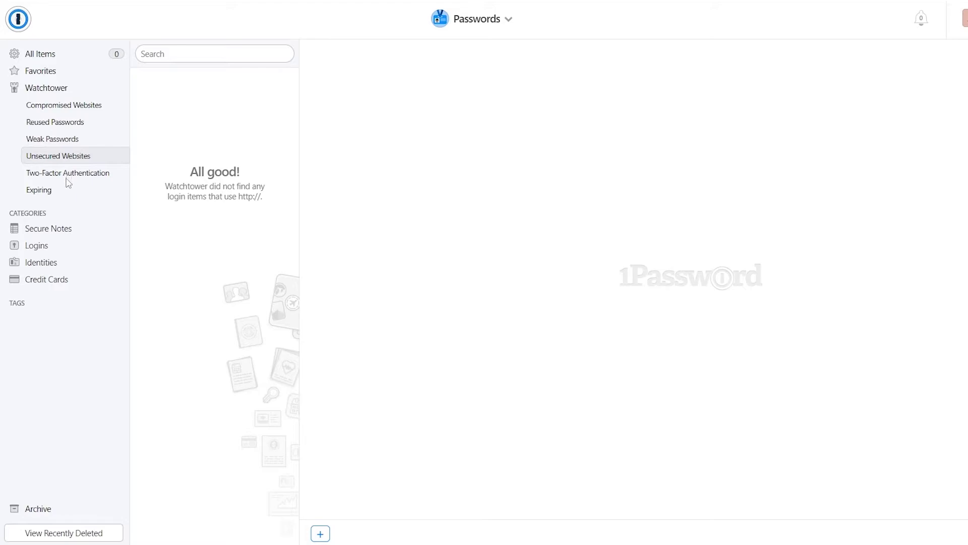
{"action": "left_click", "coordinate": [68, 180]}
{"action": "left_click", "coordinate": [51, 197]}
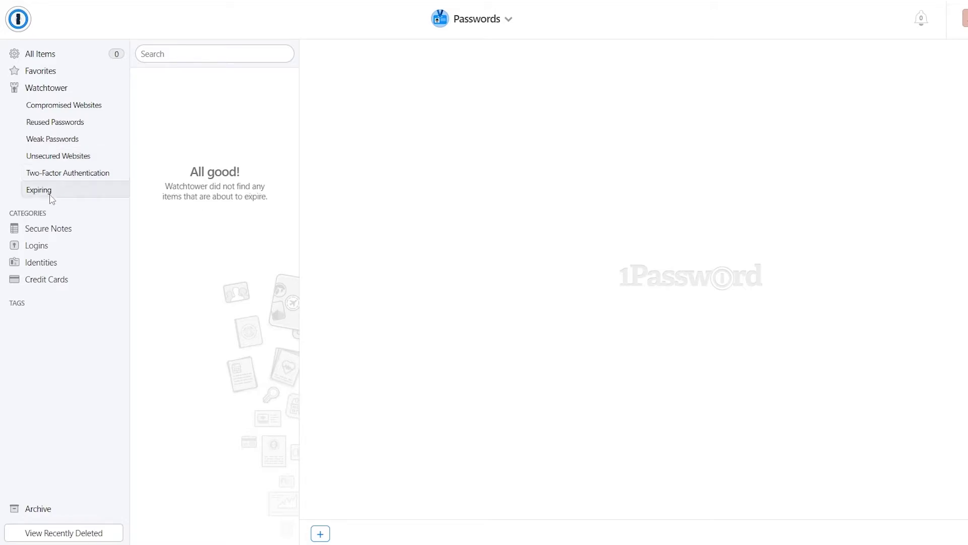
{"action": "left_click", "coordinate": [43, 55]}
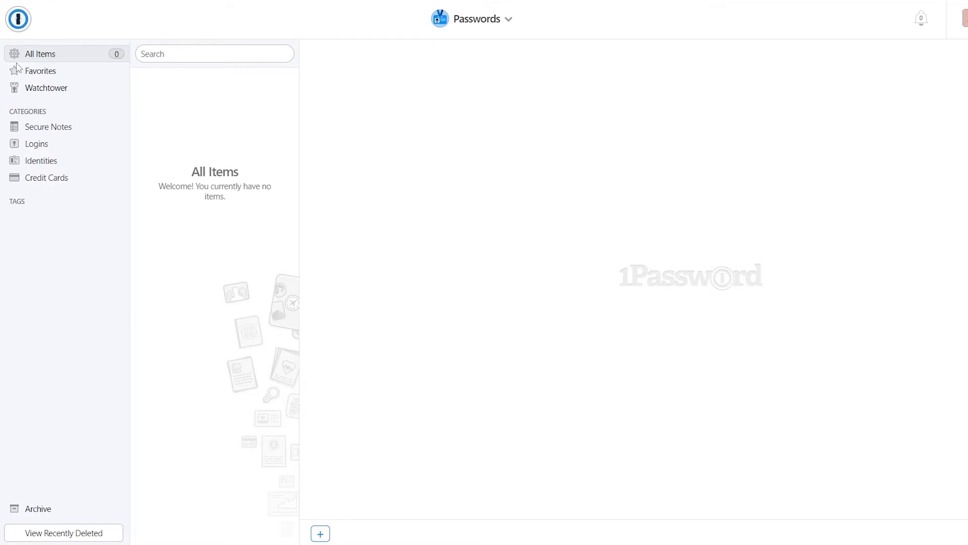
{"action": "left_click", "coordinate": [17, 18]}
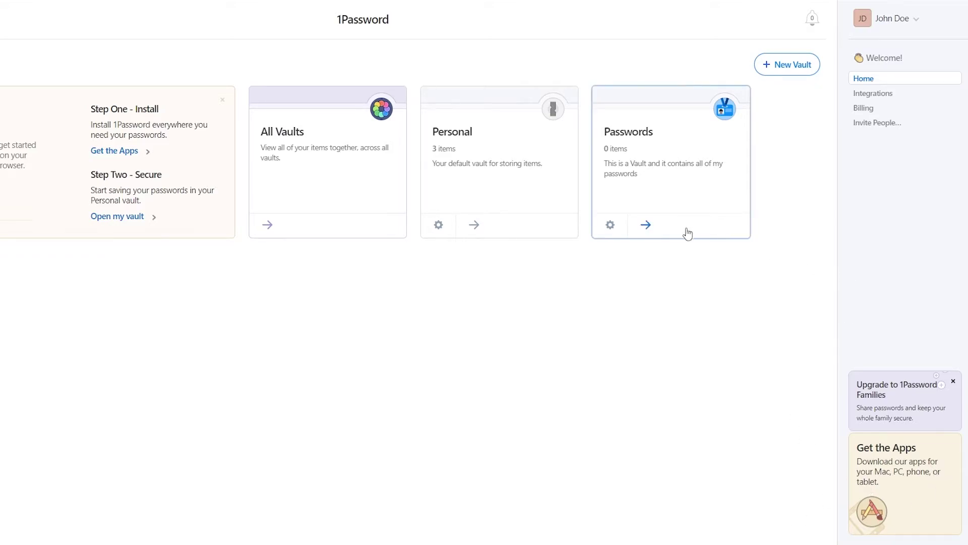
{"action": "left_click", "coordinate": [883, 94]}
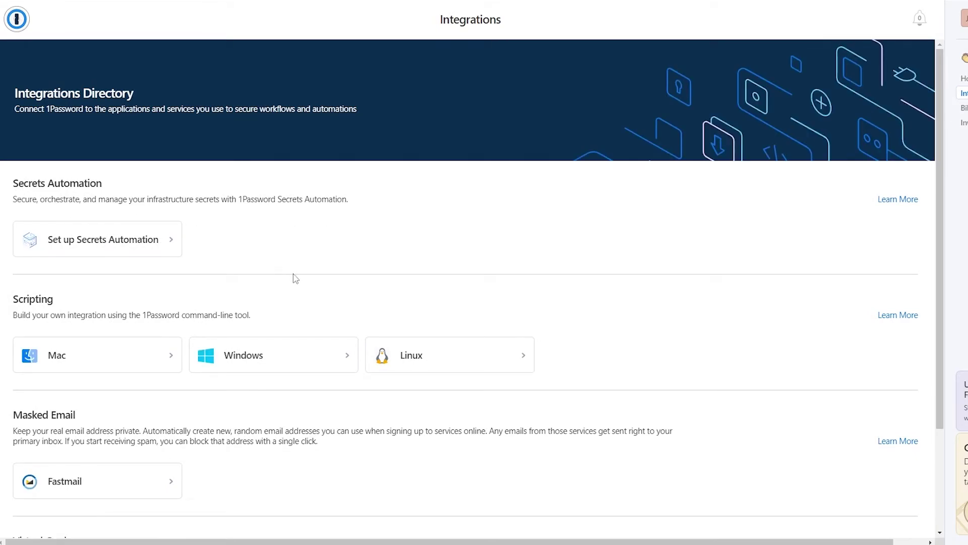
{"action": "scroll", "coordinate": [298, 274], "scroll_direction": "down", "scroll_amount": 2}
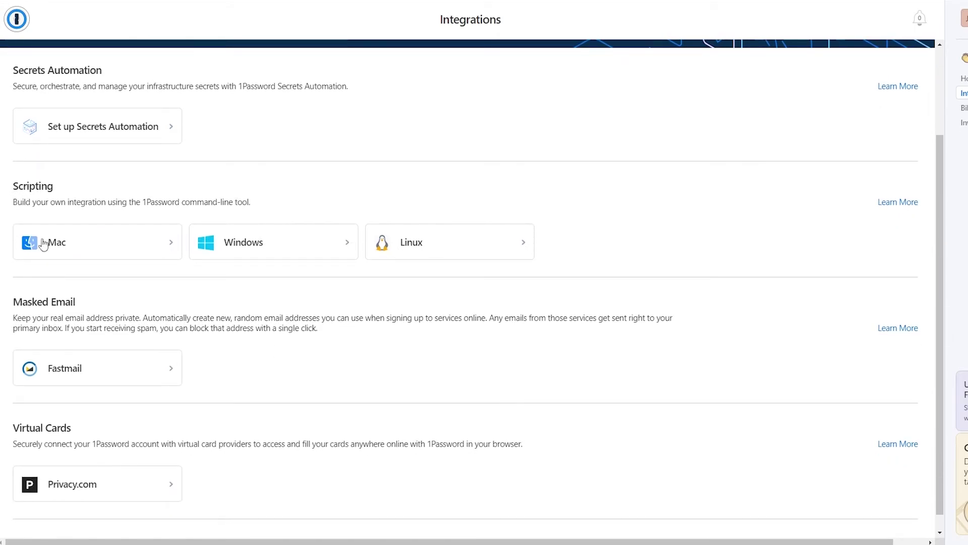
{"action": "scroll", "coordinate": [84, 370], "scroll_direction": "down", "scroll_amount": 1}
{"action": "left_click_drag", "start_coordinate": [14, 285], "coordinate": [106, 290]}
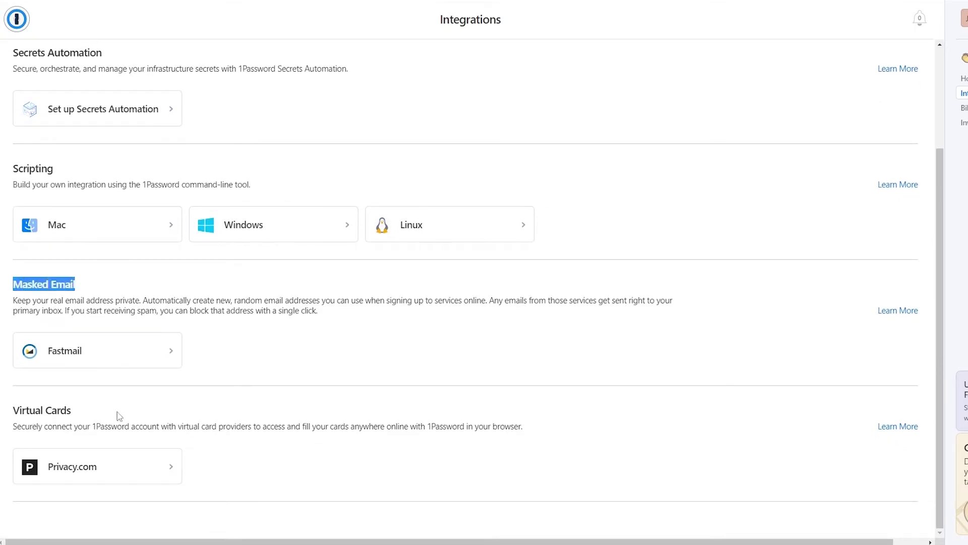
{"action": "left_click_drag", "start_coordinate": [14, 412], "coordinate": [137, 415]}
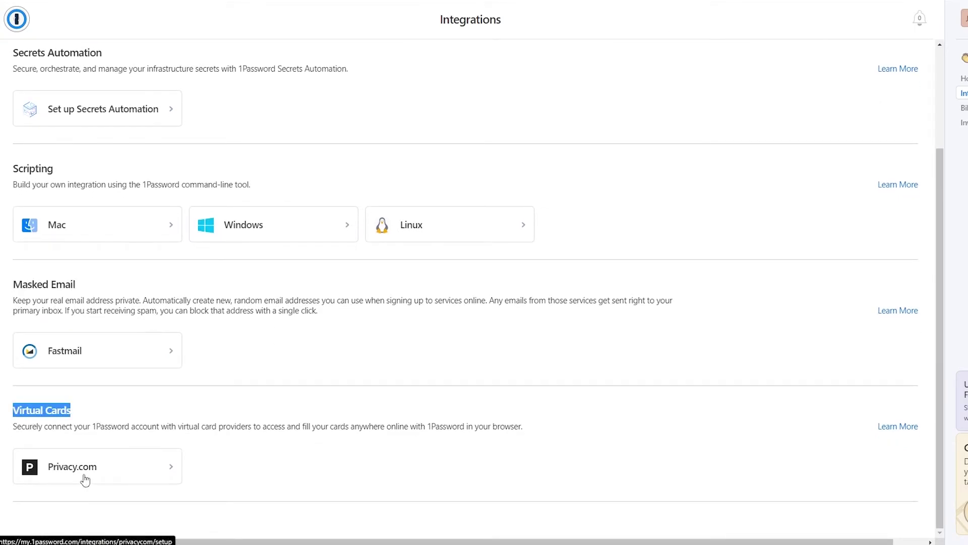
{"action": "left_click_drag", "start_coordinate": [12, 427], "coordinate": [538, 432]}
{"action": "left_click", "coordinate": [359, 389]}
{"action": "scroll", "coordinate": [133, 451], "scroll_direction": "up", "scroll_amount": 3}
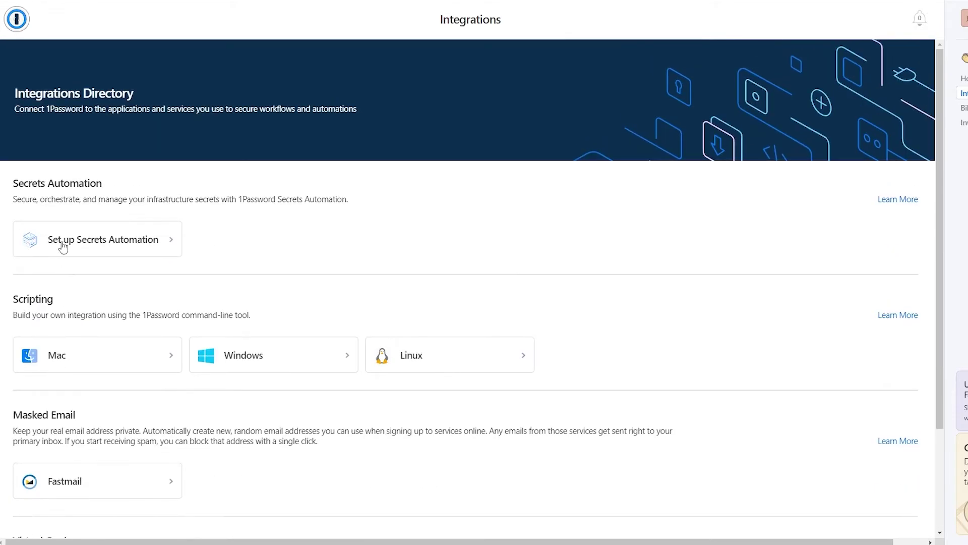
{"action": "left_click_drag", "start_coordinate": [17, 183], "coordinate": [129, 194]}
{"action": "left_click", "coordinate": [111, 204]}
{"action": "left_click_drag", "start_coordinate": [13, 201], "coordinate": [350, 207]}
{"action": "left_click", "coordinate": [624, 250]}
{"action": "left_click", "coordinate": [869, 78]}
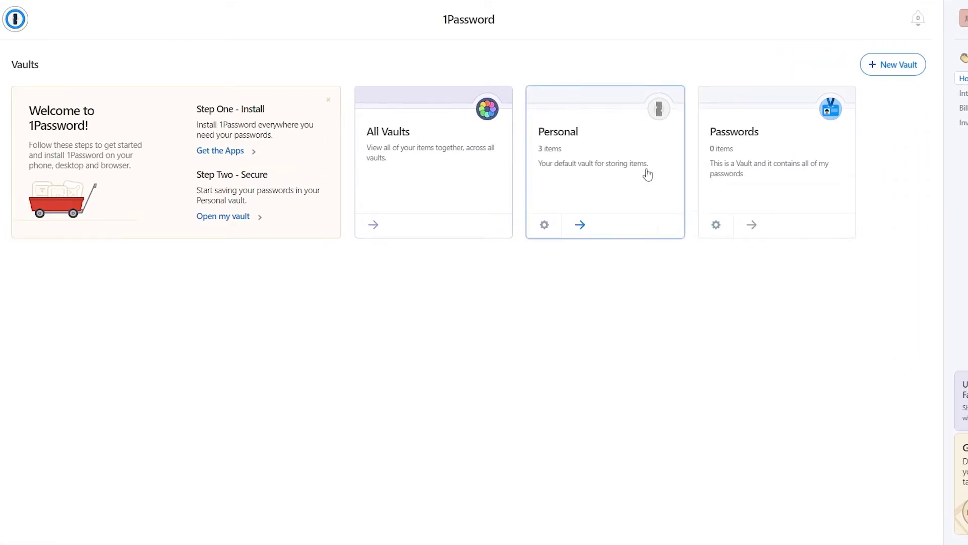
Open the Passwords vault and click through its Identities, Logins and Credit Cards categories.
{"action": "left_click", "coordinate": [713, 163]}
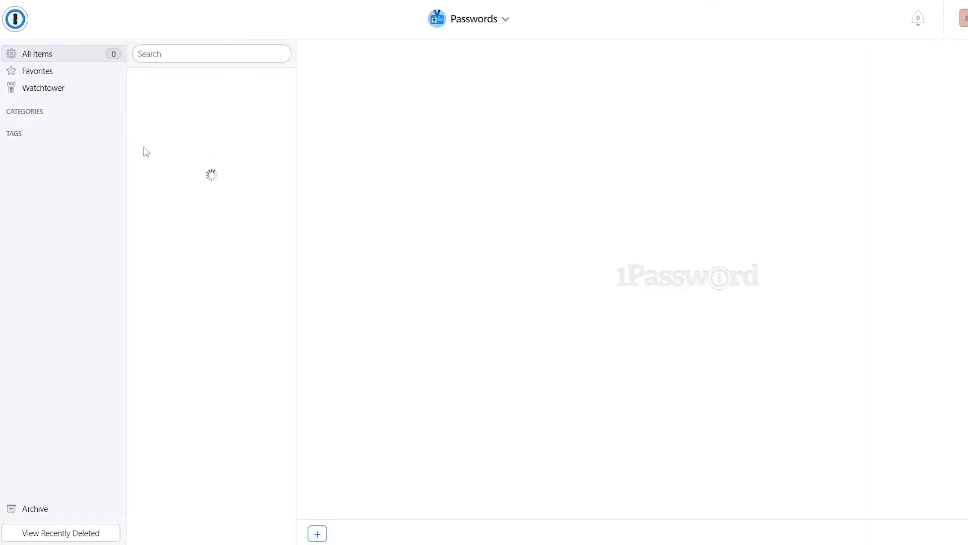
{"action": "left_click", "coordinate": [37, 130]}
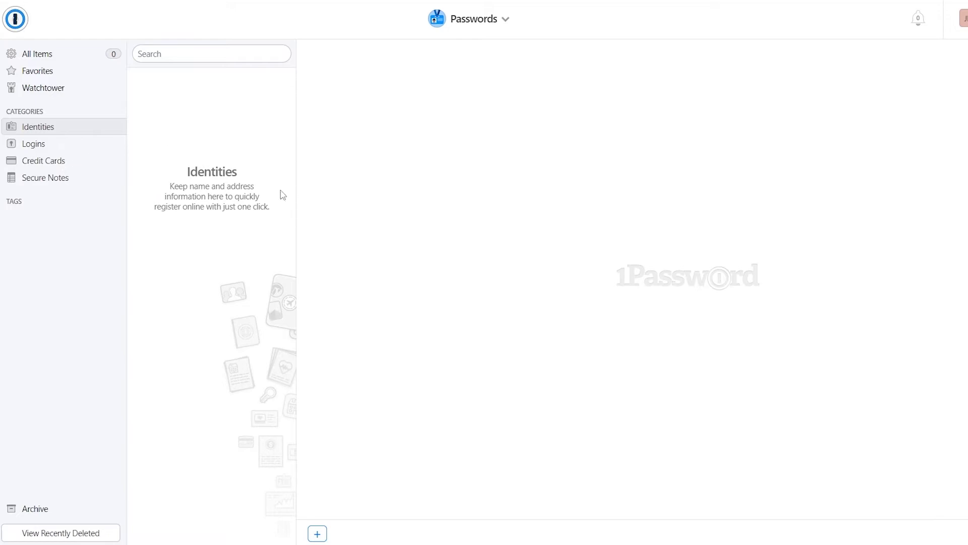
{"action": "left_click", "coordinate": [83, 146]}
{"action": "left_click", "coordinate": [64, 166]}
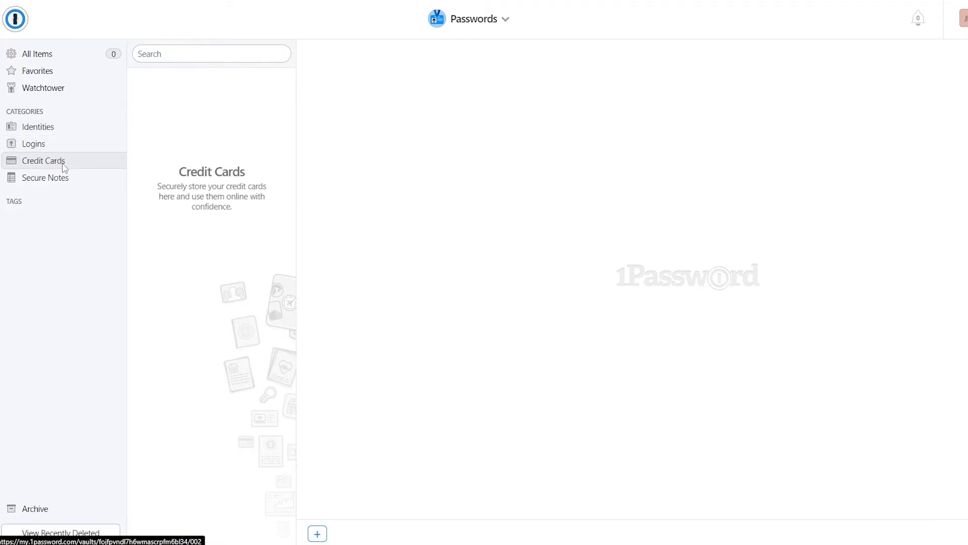
{"action": "left_click", "coordinate": [48, 143]}
{"action": "right_click", "coordinate": [365, 104]}
{"action": "left_click", "coordinate": [579, 46]}
Switch the vault selector from Passwords to the Personal vault.
{"action": "left_click", "coordinate": [493, 19]}
{"action": "left_click", "coordinate": [476, 20]}
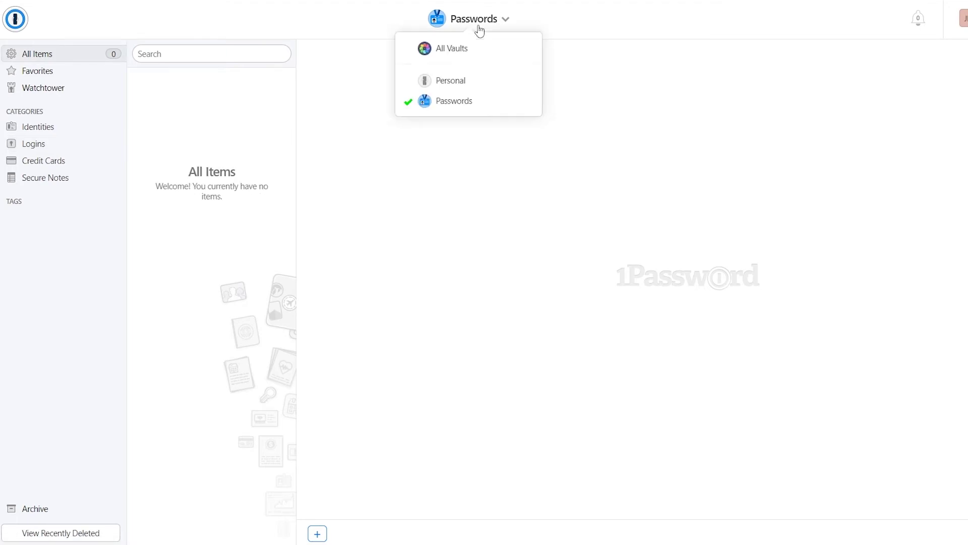
{"action": "left_click", "coordinate": [463, 92]}
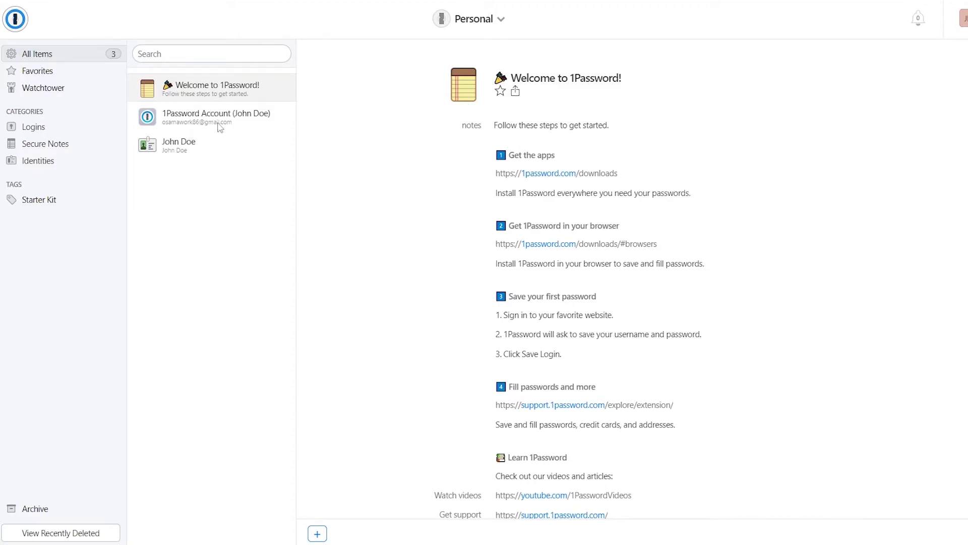
Show the Identities category, copy the identity's first name, and bring up the new-item type list.
{"action": "left_click", "coordinate": [49, 130]}
{"action": "left_click", "coordinate": [45, 160]}
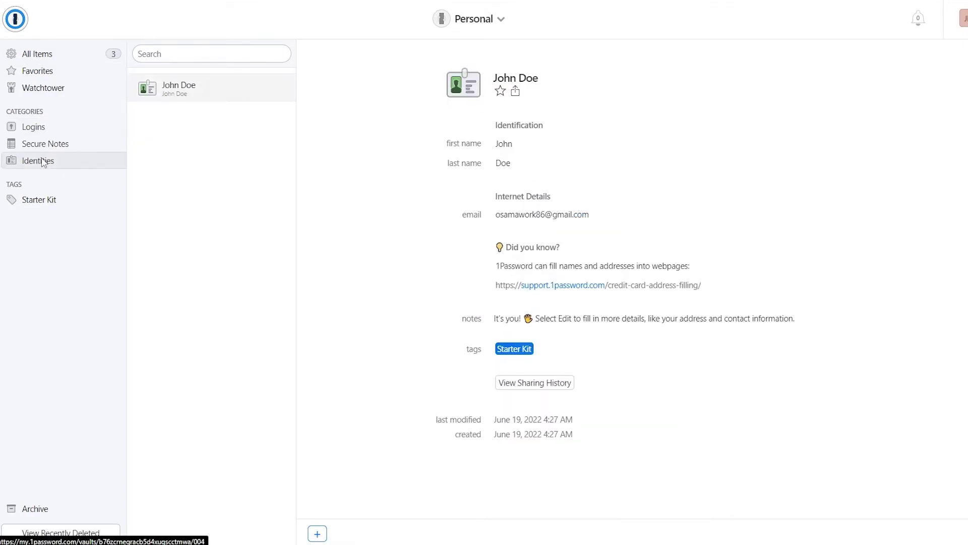
{"action": "left_click", "coordinate": [509, 150]}
{"action": "left_click", "coordinate": [318, 538]}
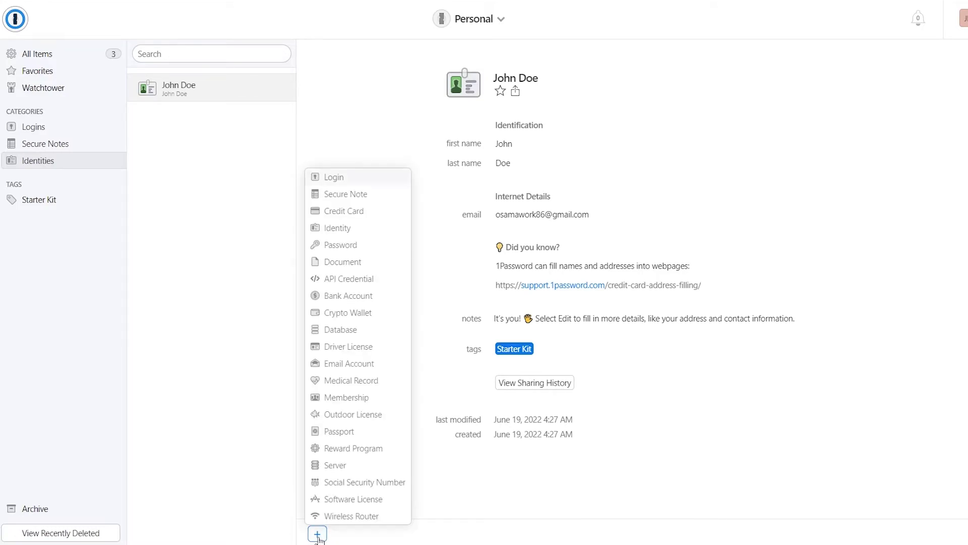
Create a new Identity item titled 'Website Identity'.
{"action": "left_click", "coordinate": [337, 233]}
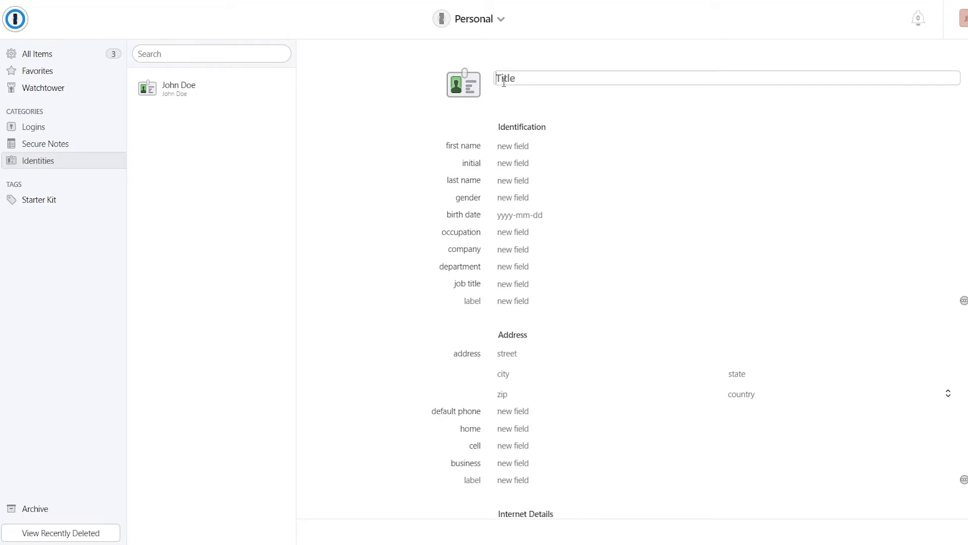
{"action": "type", "text": "WEbsite Identity"}
{"action": "left_click", "coordinate": [520, 126]}
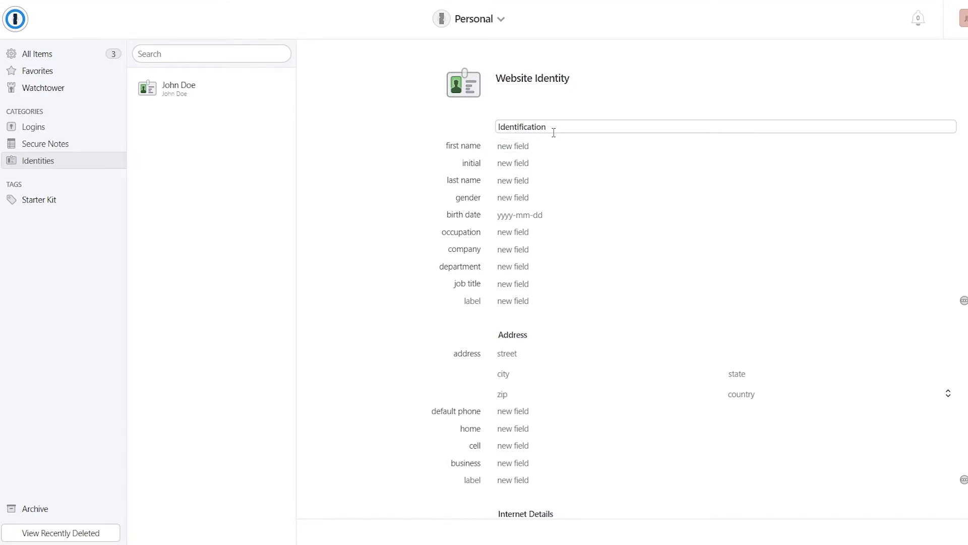
Fill in first name 'J', initial 'Mr.' and last name 'B'.
{"action": "left_click", "coordinate": [515, 145]}
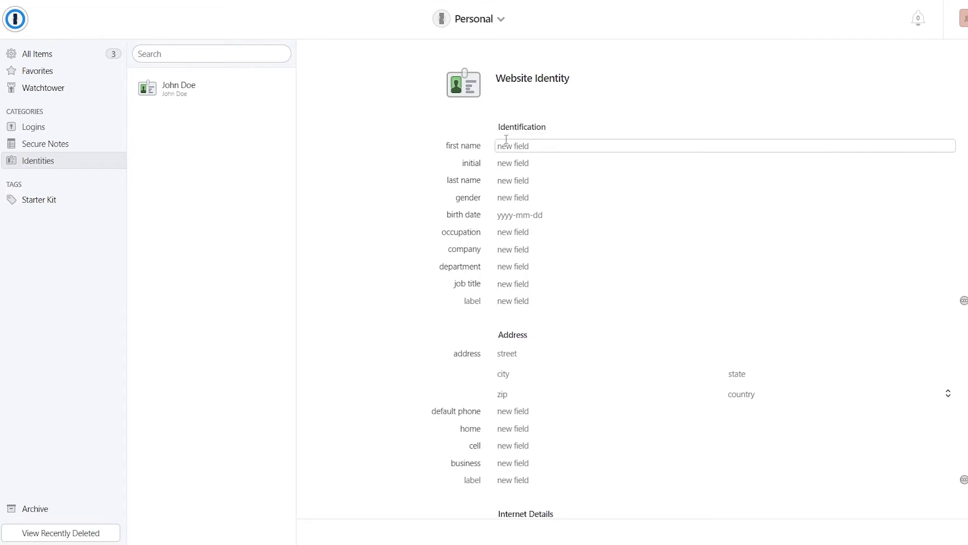
{"action": "type", "text": "John"}
{"action": "left_click", "coordinate": [519, 163]}
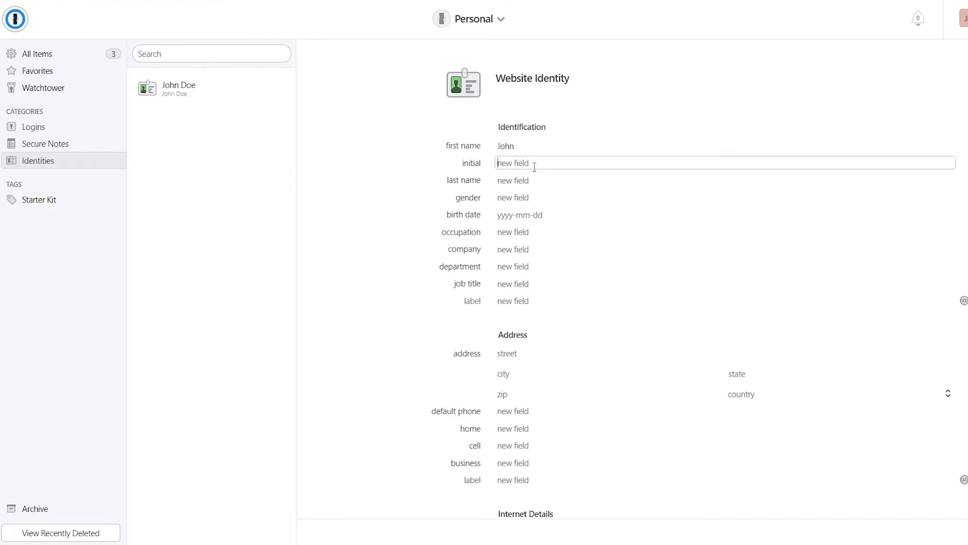
{"action": "type", "text": "Mr."}
{"action": "left_click", "coordinate": [519, 181]}
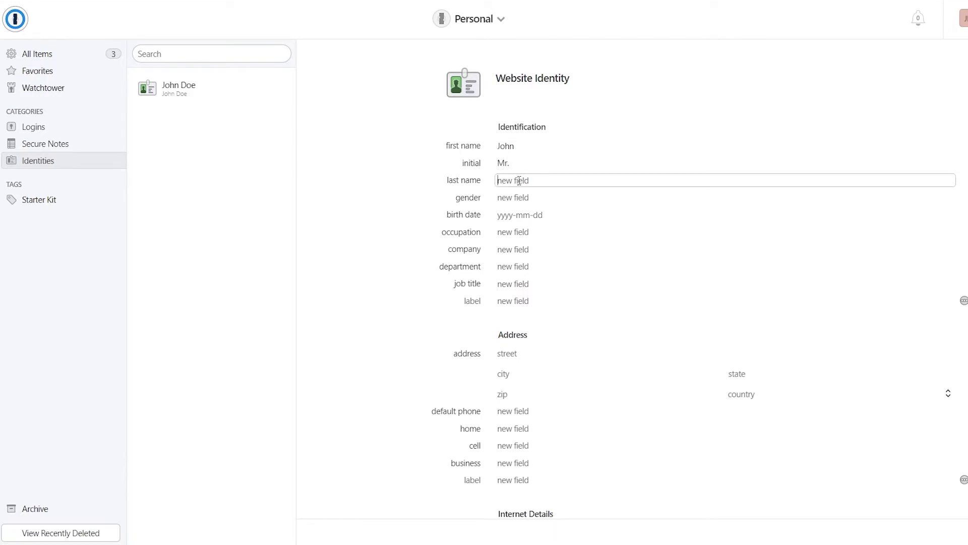
{"action": "type", "text": "Bones"}
Correct the initial field to a capital 'T'.
{"action": "left_click", "coordinate": [514, 162]}
{"action": "double_click", "coordinate": [514, 162]}
{"action": "type", "text": "t"}
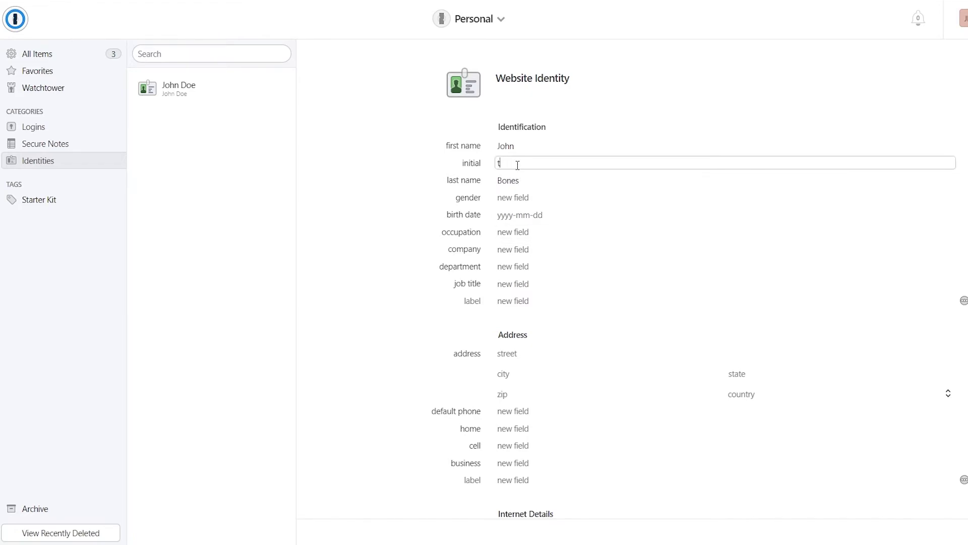
{"action": "key", "text": "BackSpace"}
{"action": "type", "text": "T"}
{"action": "left_click", "coordinate": [519, 199]}
Set gender to Male and the birth date to August 15, 1990.
{"action": "type", "text": "Male"}
{"action": "left_click", "coordinate": [504, 215]}
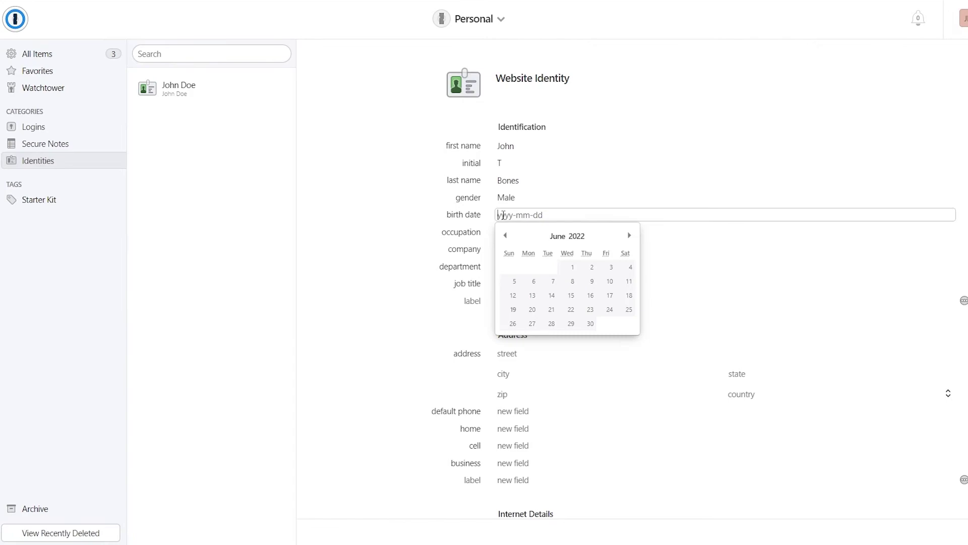
{"action": "left_click", "coordinate": [576, 235]}
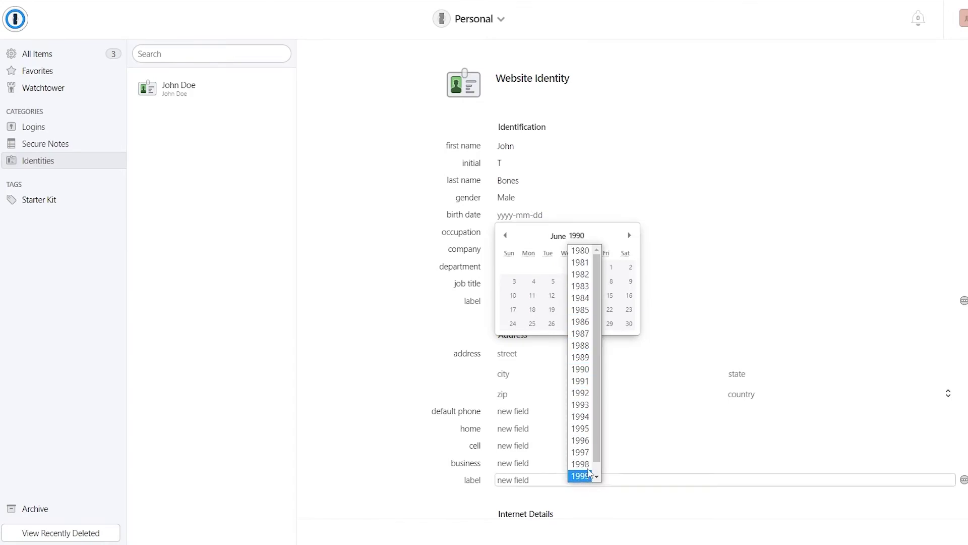
{"action": "left_click", "coordinate": [580, 368]}
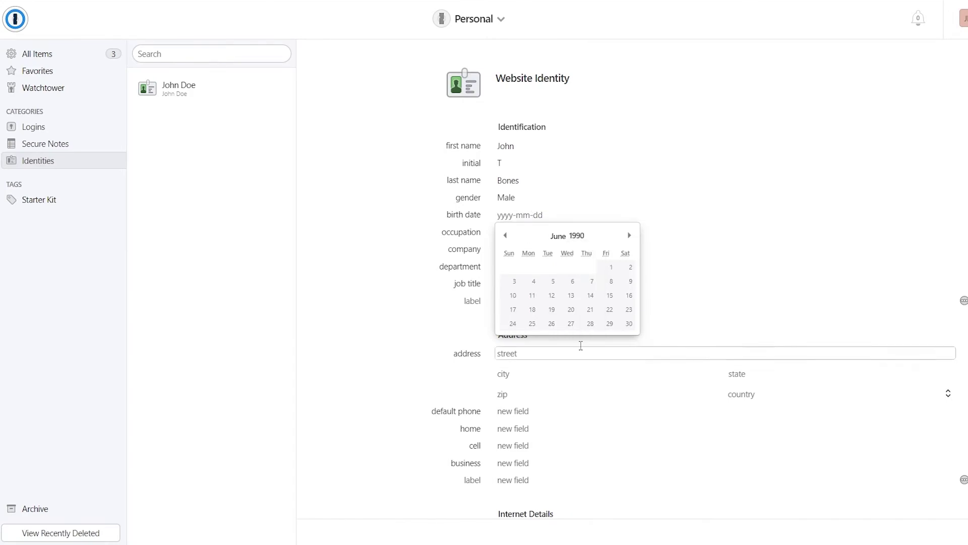
{"action": "left_click", "coordinate": [557, 237]}
{"action": "left_click", "coordinate": [565, 333]}
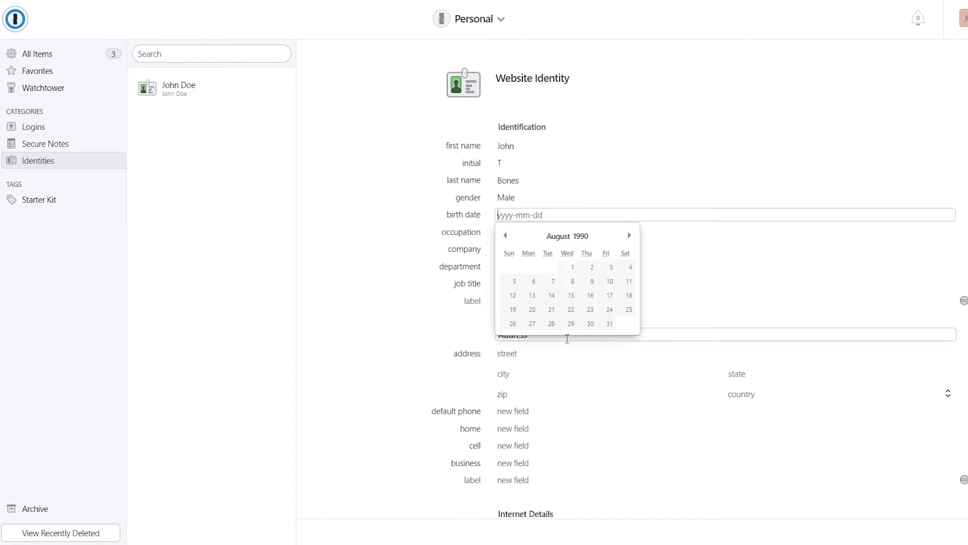
{"action": "left_click", "coordinate": [574, 294]}
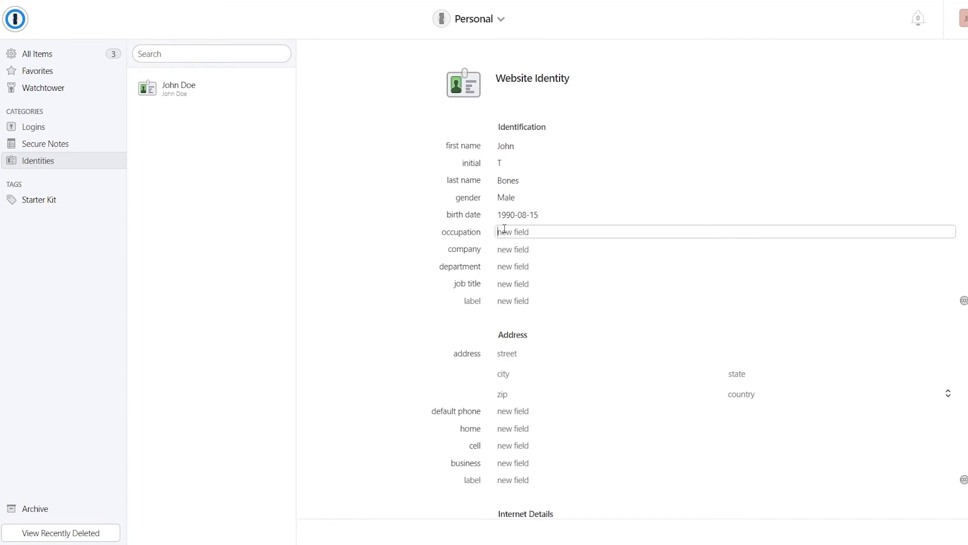
Enter occupation CEO, department SALES and job title CEO.
{"action": "type", "text": "S"}
{"action": "key", "text": "BackSpace"}
{"action": "type", "text": "d"}
{"action": "type", "text": "eo"}
{"action": "left_click", "coordinate": [523, 250]}
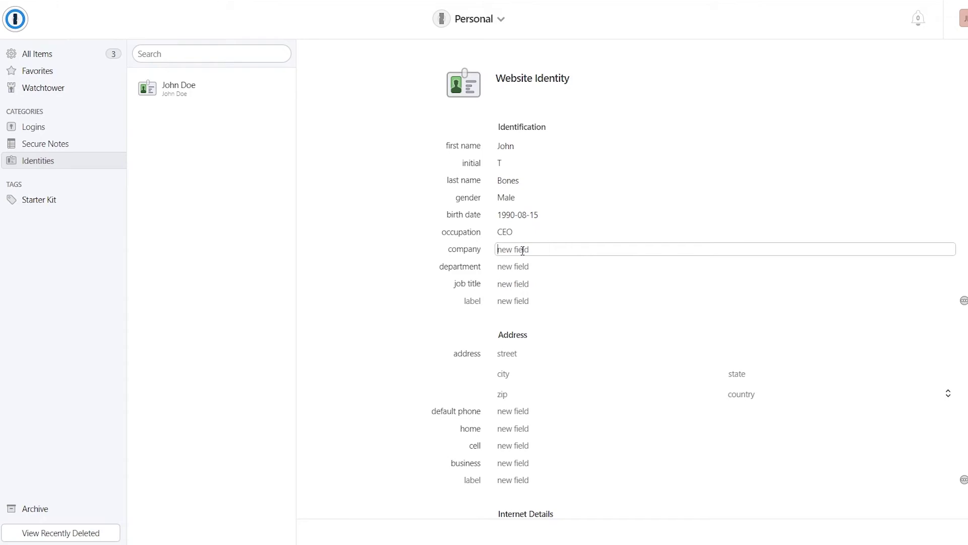
{"action": "left_click", "coordinate": [520, 267]}
{"action": "type", "text": "SALES"}
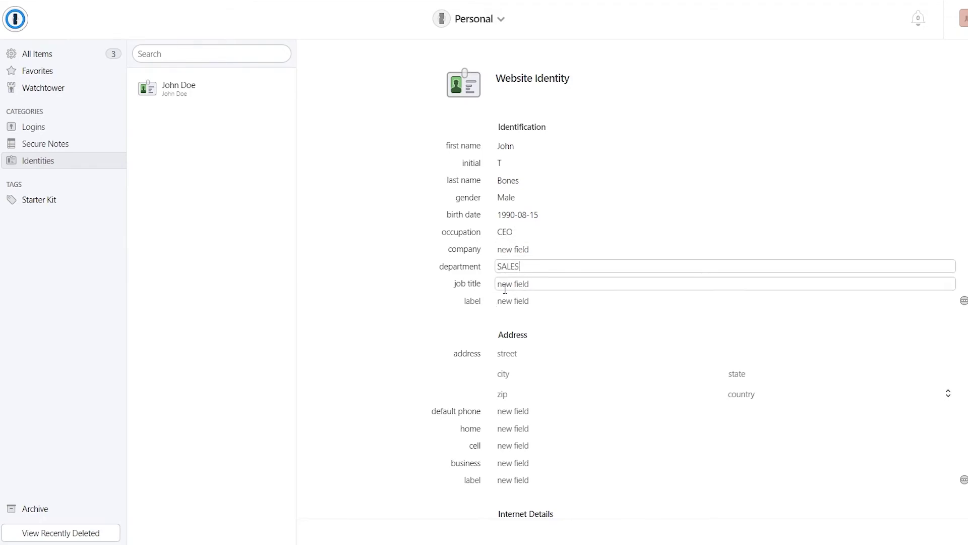
{"action": "left_click", "coordinate": [508, 284]}
{"action": "type", "text": "CEO"}
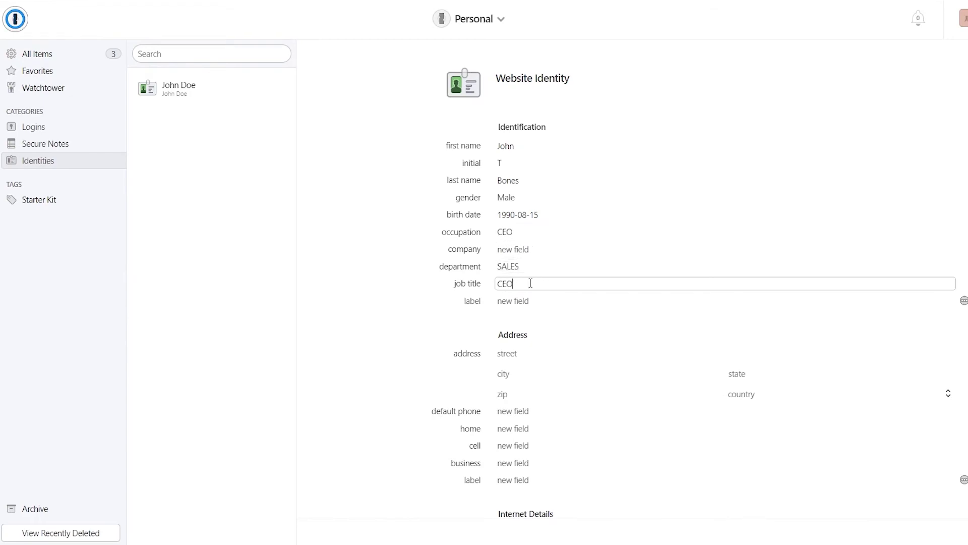
Review the custom field and Internet Details section, then save the identity with Ctrl+S.
{"action": "left_click", "coordinate": [460, 298]}
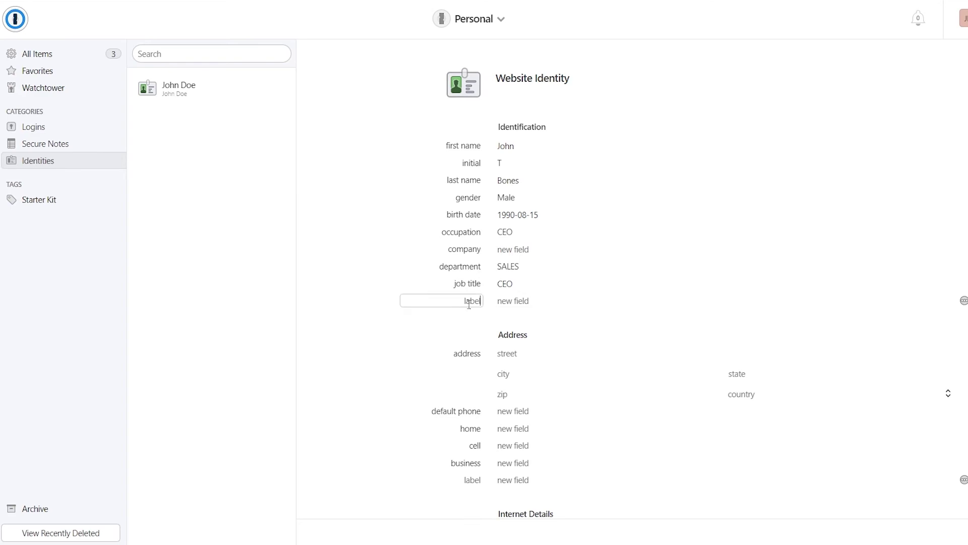
{"action": "left_click", "coordinate": [545, 300]}
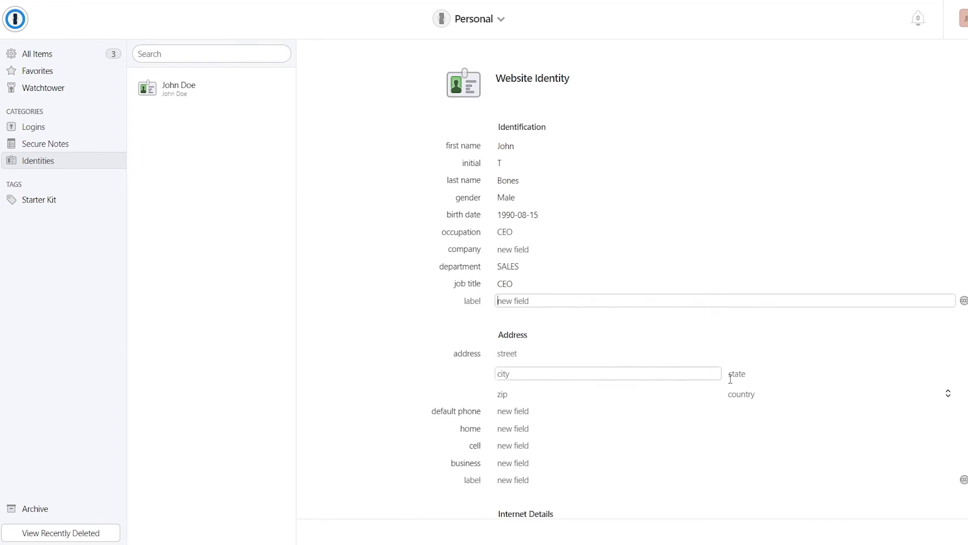
{"action": "scroll", "coordinate": [534, 474], "scroll_direction": "down", "scroll_amount": 3}
{"action": "scroll", "coordinate": [534, 474], "scroll_direction": "down", "scroll_amount": 4}
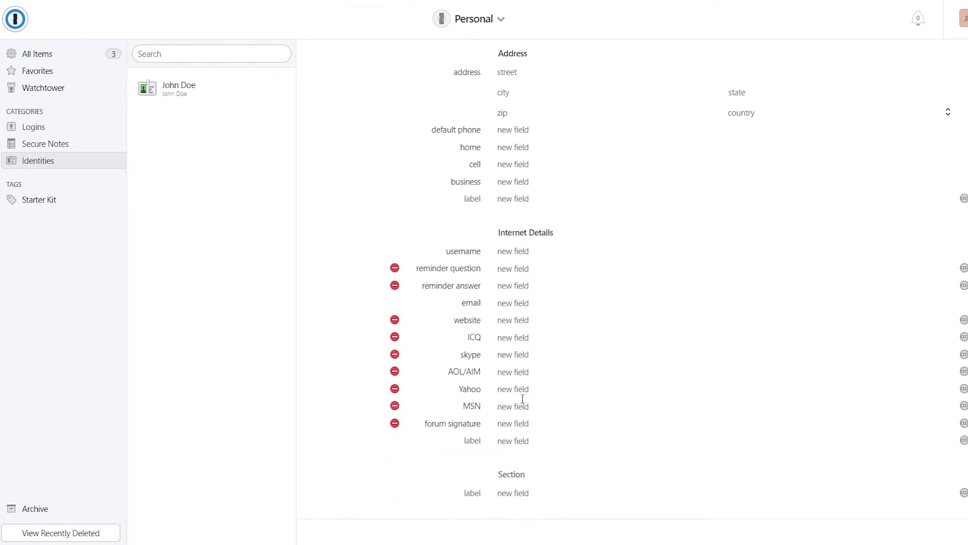
{"action": "left_click", "coordinate": [543, 231]}
{"action": "key", "text": "ctrl+shift+Right"}
{"action": "key", "text": "ctrl+shift+Right"}
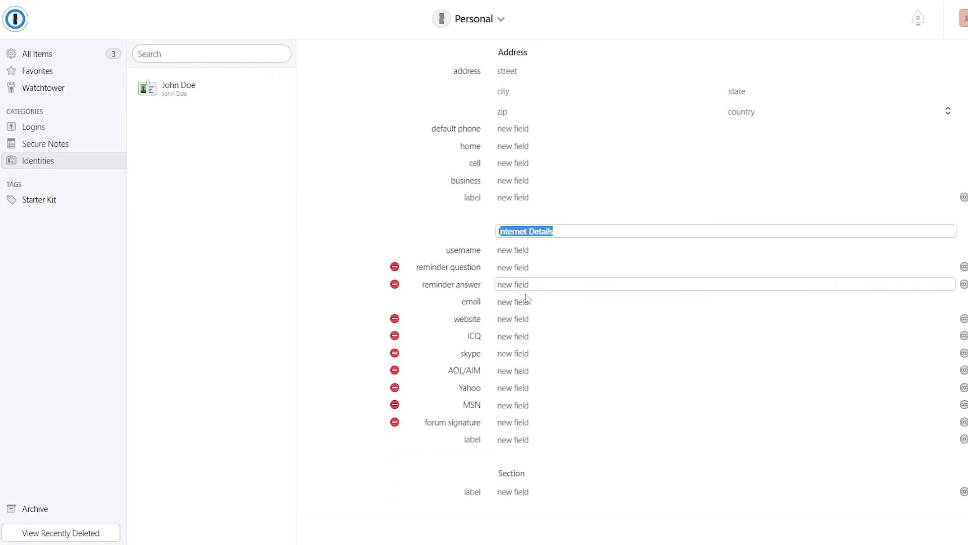
{"action": "scroll", "coordinate": [528, 302], "scroll_direction": "down", "scroll_amount": 4}
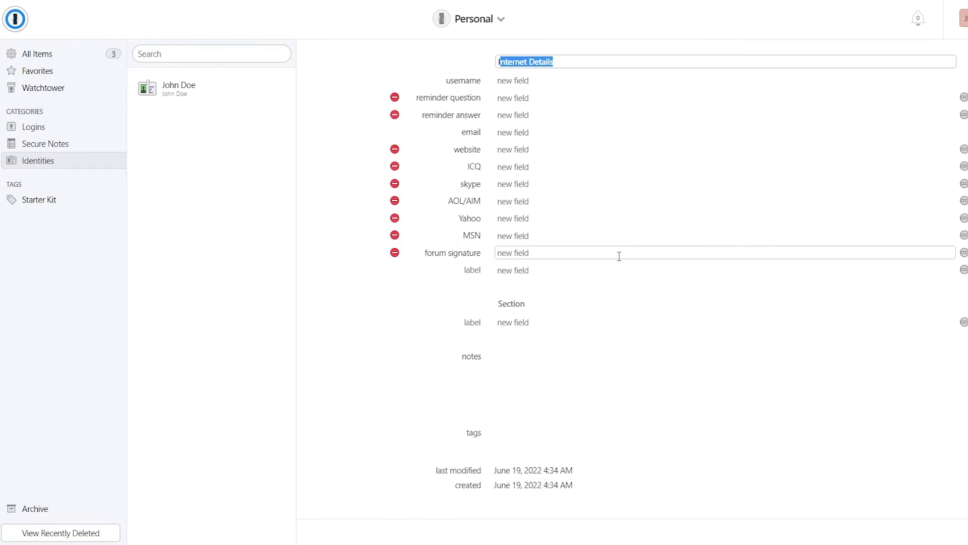
{"action": "scroll", "coordinate": [570, 391], "scroll_direction": "up", "scroll_amount": 9}
{"action": "scroll", "coordinate": [618, 384], "scroll_direction": "up", "scroll_amount": 1}
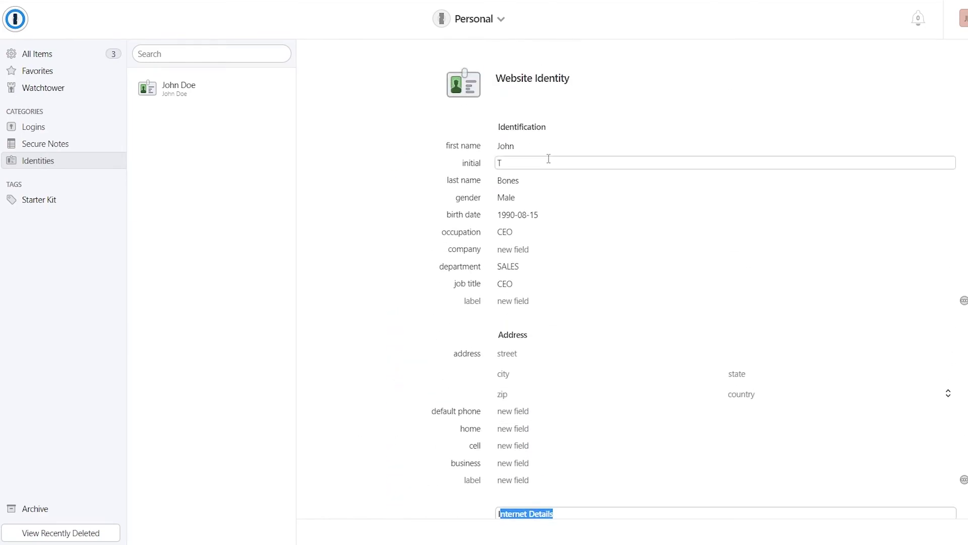
{"action": "scroll", "coordinate": [657, 385], "scroll_direction": "down", "scroll_amount": 10}
{"action": "key", "text": "ctrl+s"}
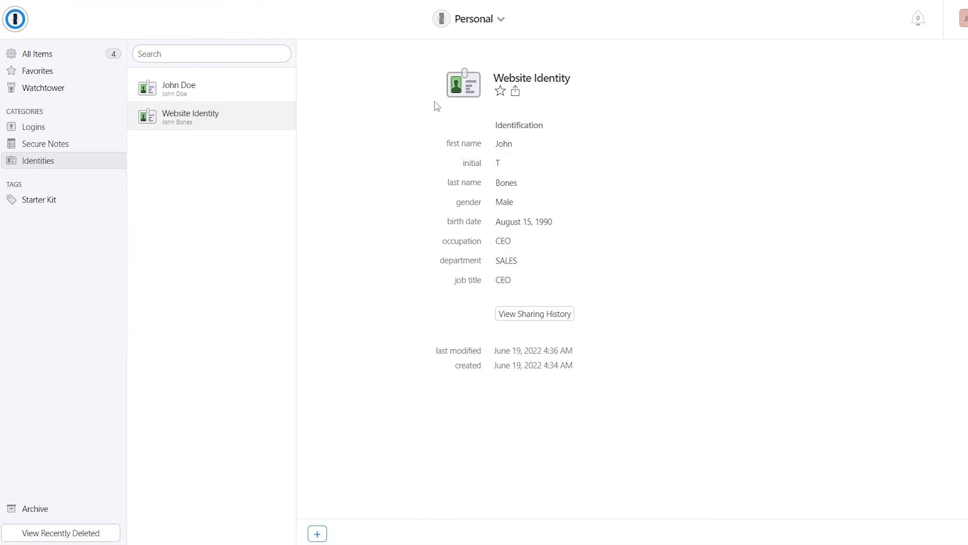
View the original sample identity, return to Website Identity, and bring up the new-item types.
{"action": "left_click_drag", "start_coordinate": [426, 72], "coordinate": [563, 360]}
{"action": "left_click", "coordinate": [564, 360]}
{"action": "left_click", "coordinate": [194, 87]}
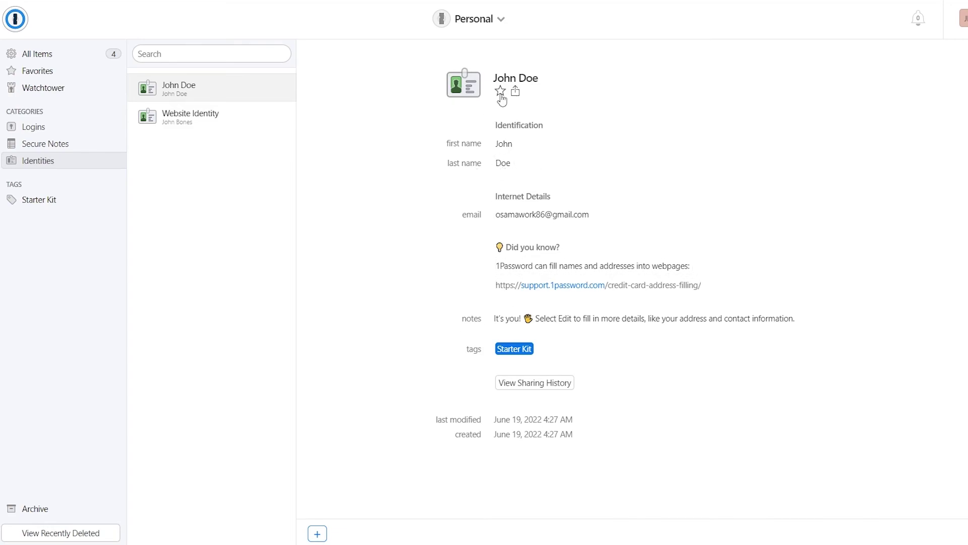
{"action": "left_click_drag", "start_coordinate": [494, 79], "coordinate": [594, 85]}
{"action": "left_click", "coordinate": [535, 92]}
{"action": "left_click", "coordinate": [178, 122]}
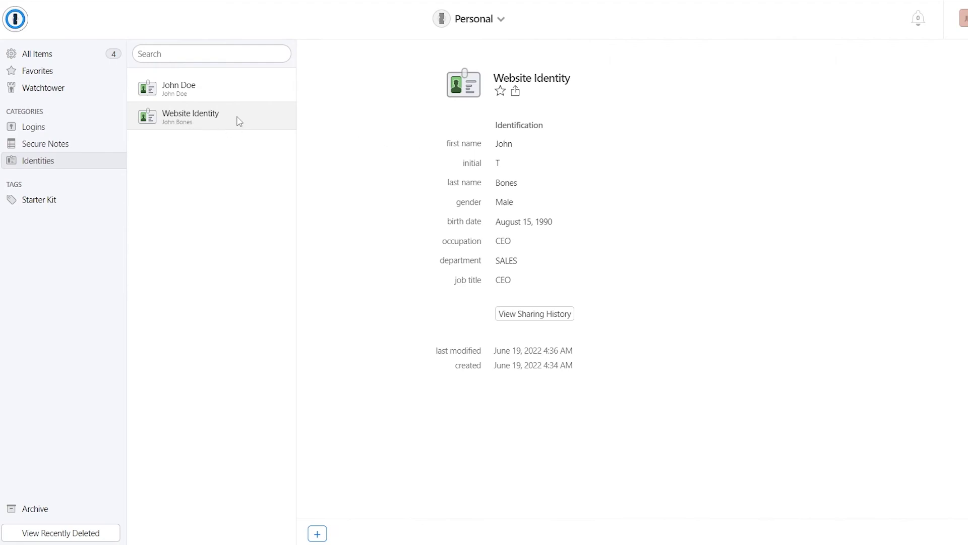
{"action": "left_click", "coordinate": [318, 534]}
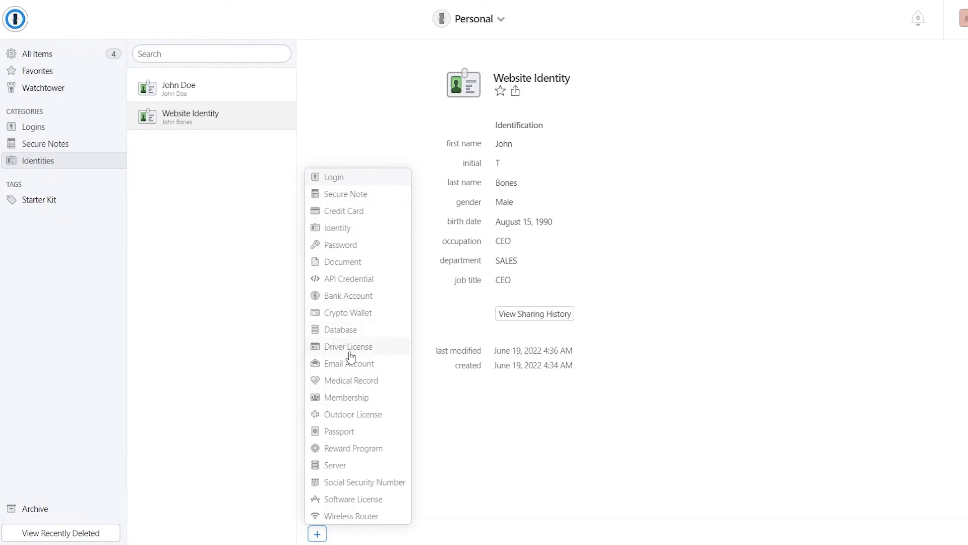
Start a blank Bank Account item, cancelling the custom icon picker without choosing an image.
{"action": "left_click", "coordinate": [351, 296]}
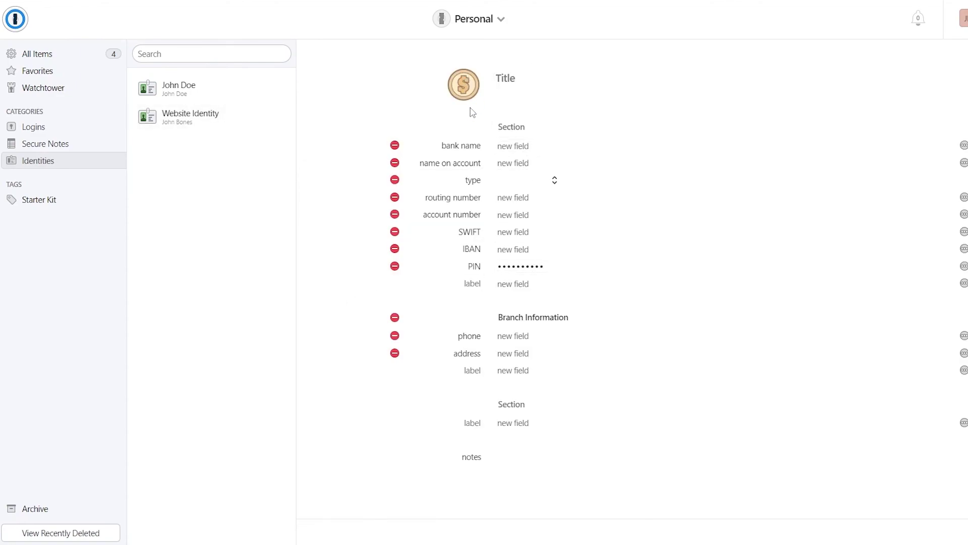
{"action": "left_click", "coordinate": [464, 96]}
{"action": "left_click", "coordinate": [504, 251]}
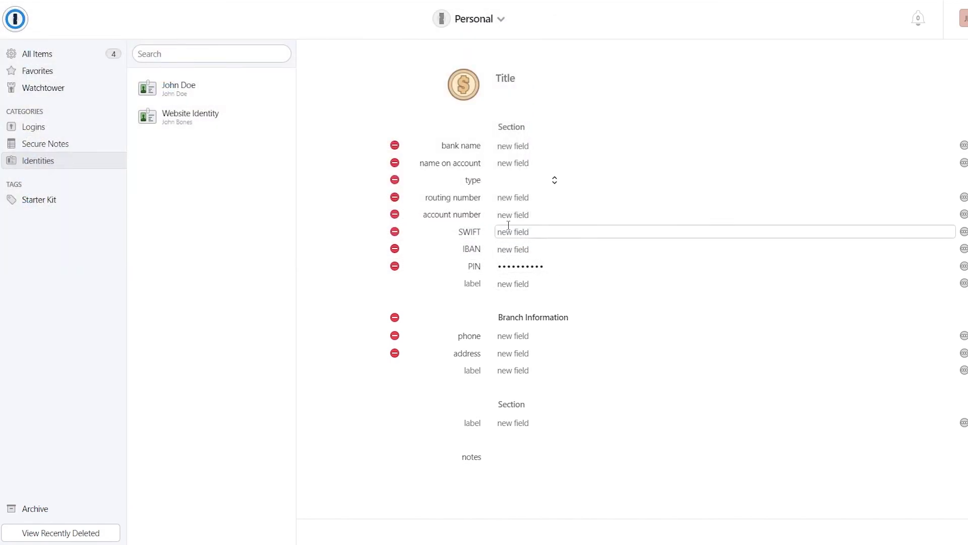
{"action": "scroll", "coordinate": [487, 353], "scroll_direction": "down", "scroll_amount": 3}
{"action": "scroll", "coordinate": [494, 398], "scroll_direction": "up", "scroll_amount": 3}
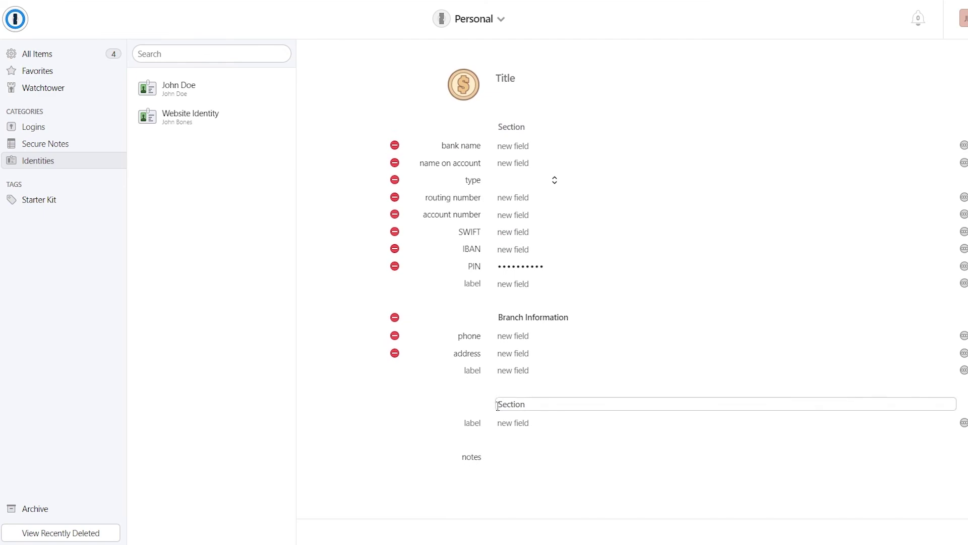